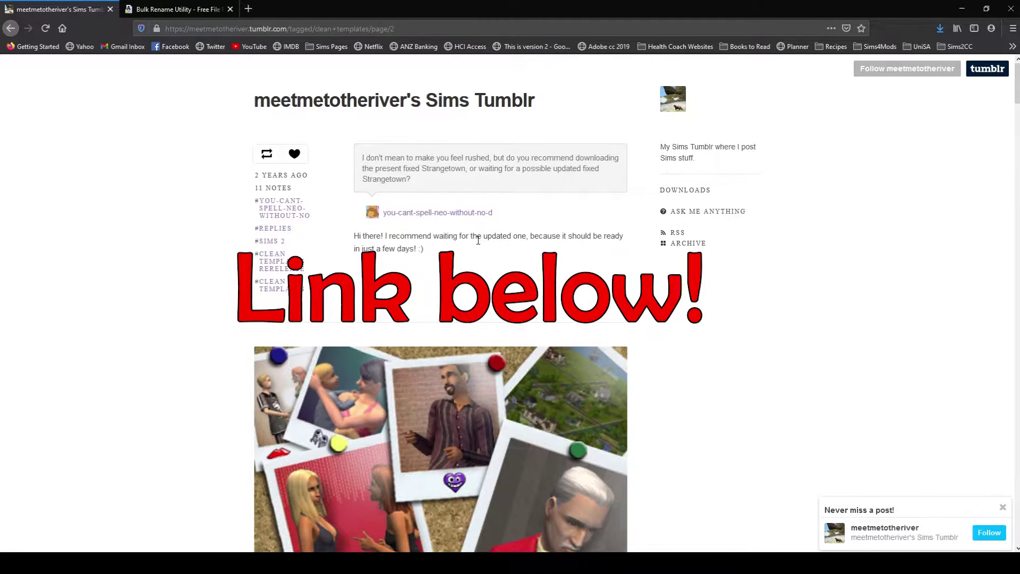
Step: Find the "Clean Pleasantview Templates - Rerelease (Fixed Dead Version)" post on the blog and open its full text
scroll(439, 259, "down", 1)
scroll(437, 260, "up", 1)
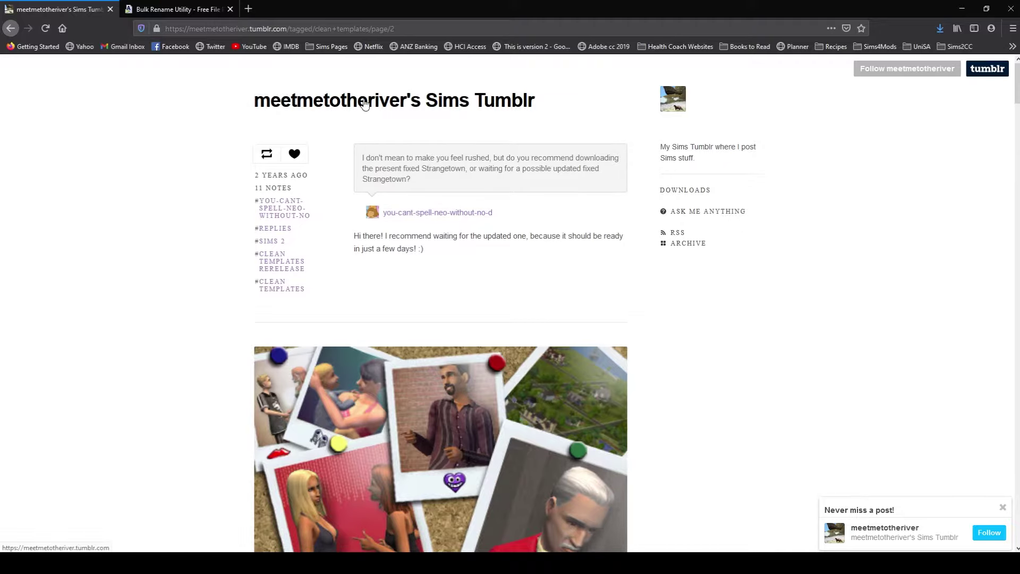
scroll(511, 288, "down", 5)
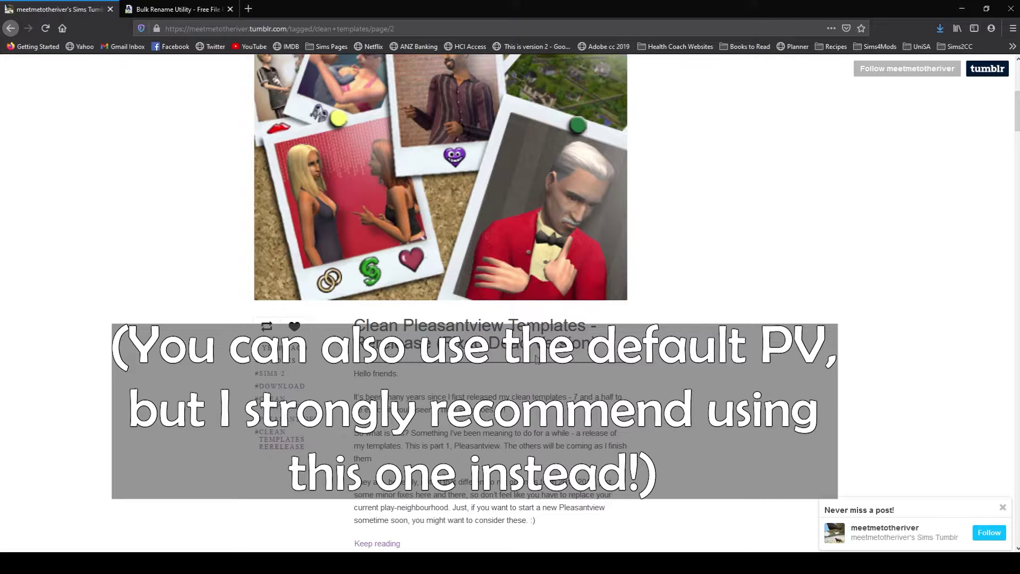
scroll(630, 333, "down", 5)
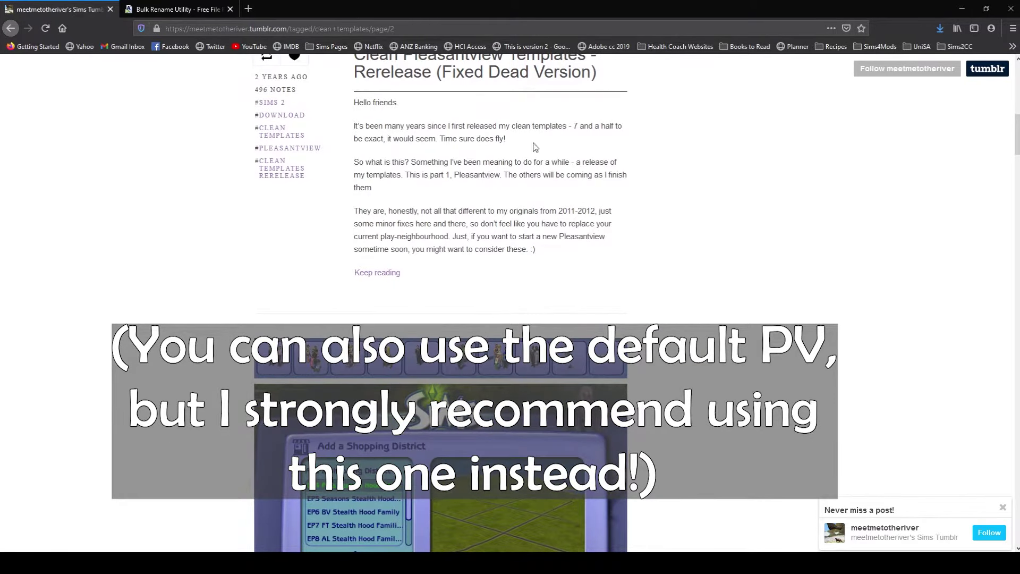
scroll(409, 323, "up", 3)
left_click(387, 435)
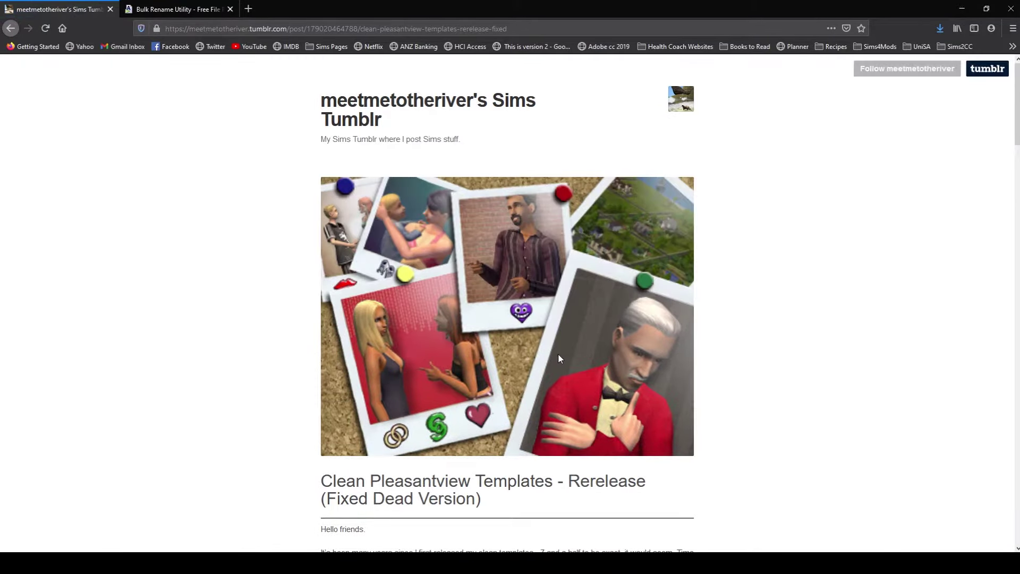
Step: Download the "Main Hood version WITH townies" archive of Pleasantview from its file-sharing page
scroll(537, 353, "down", 7)
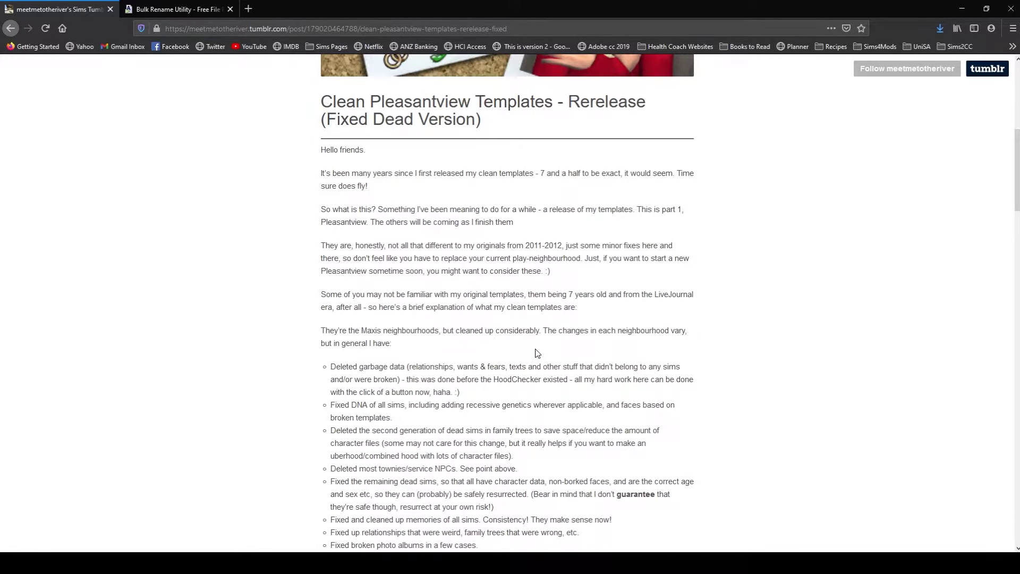
scroll(537, 353, "down", 7)
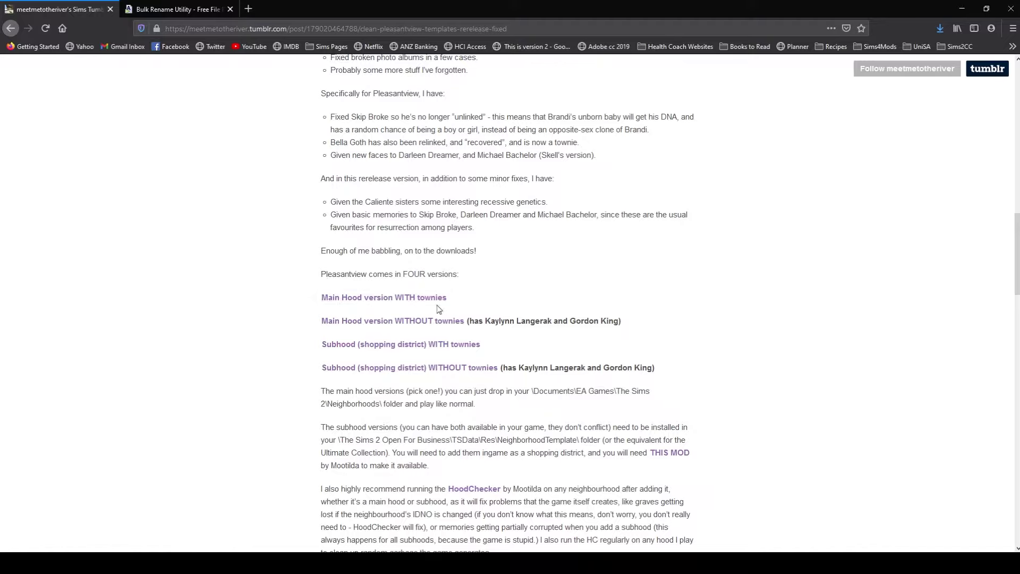
middle_click(406, 304)
left_click(183, 9)
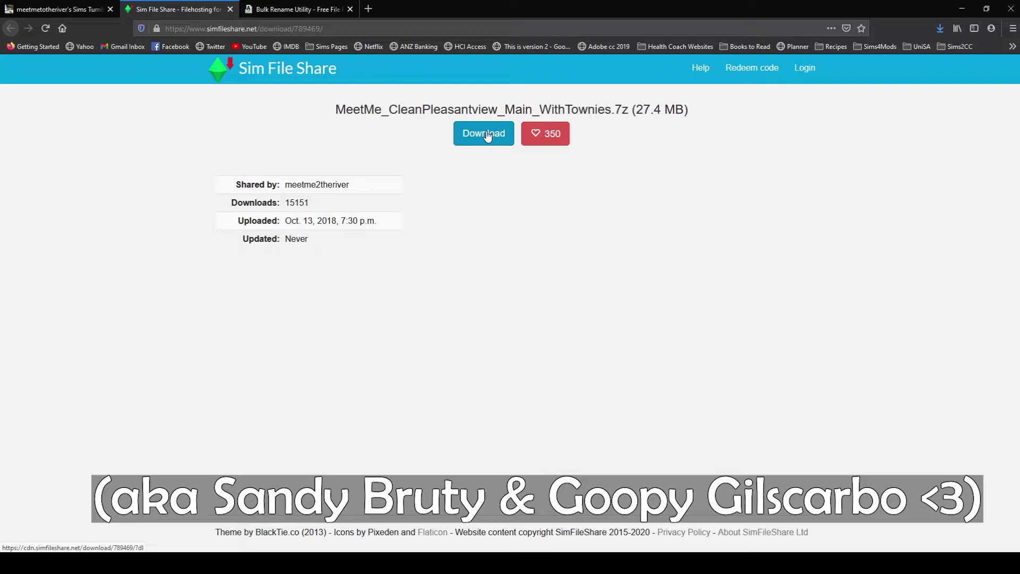
left_click(487, 136)
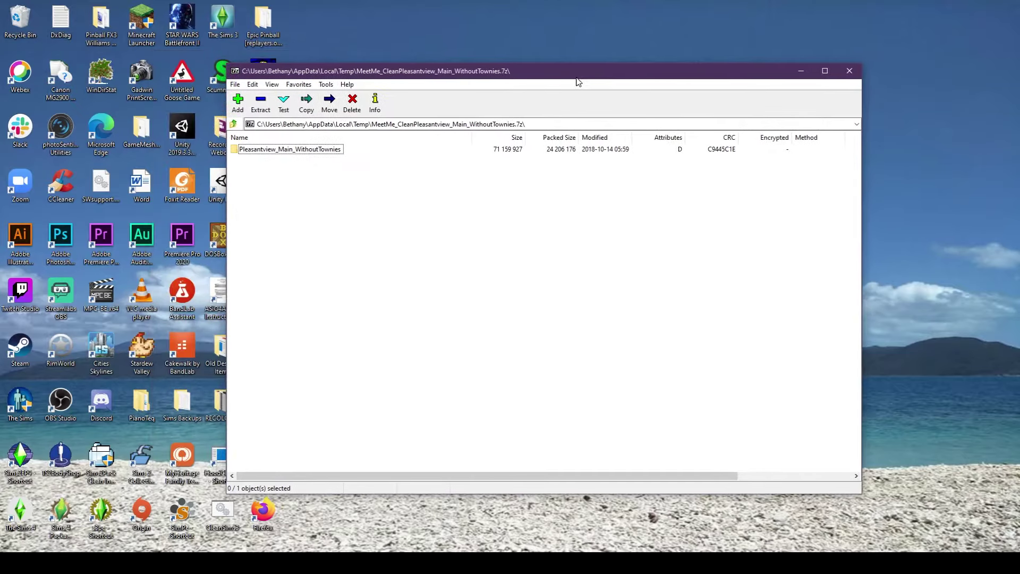
Step: Extract the N001 folder from the Pleasantview_Main_WithoutTownies folder of the archive to the desktop and close the archive
double_click(307, 152)
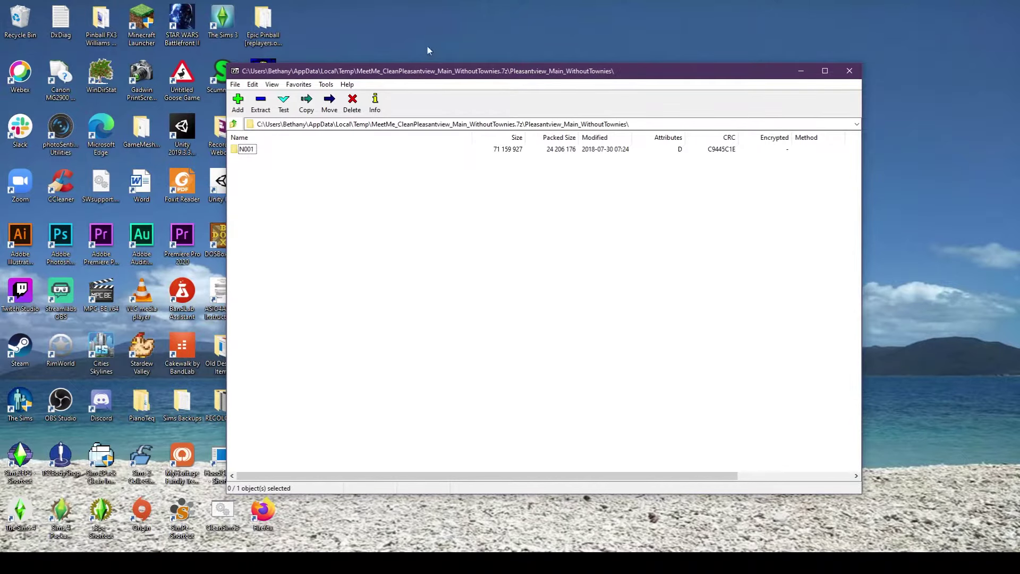
left_click_drag(459, 76, 580, 135)
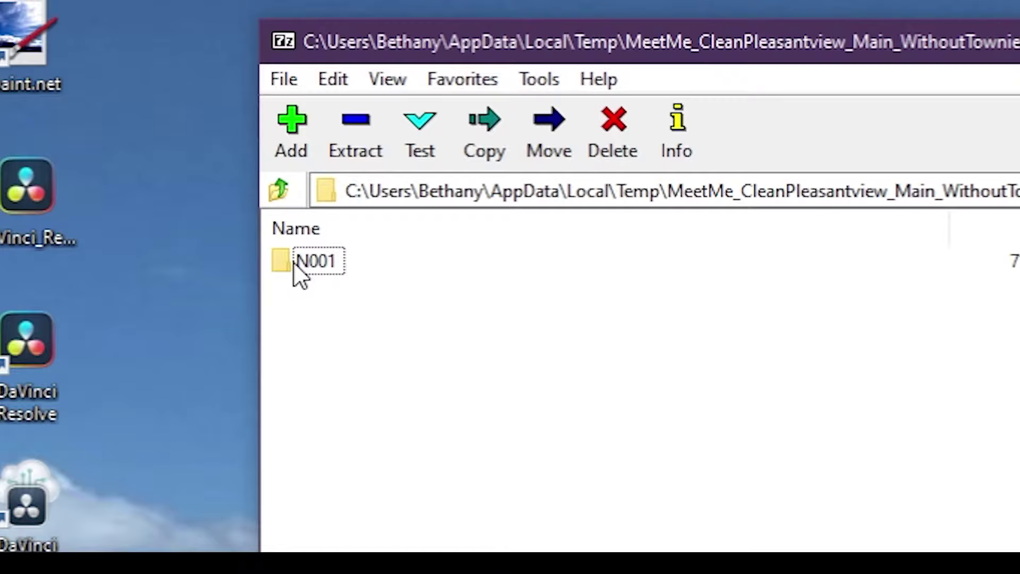
left_click_drag(305, 262, 505, 0)
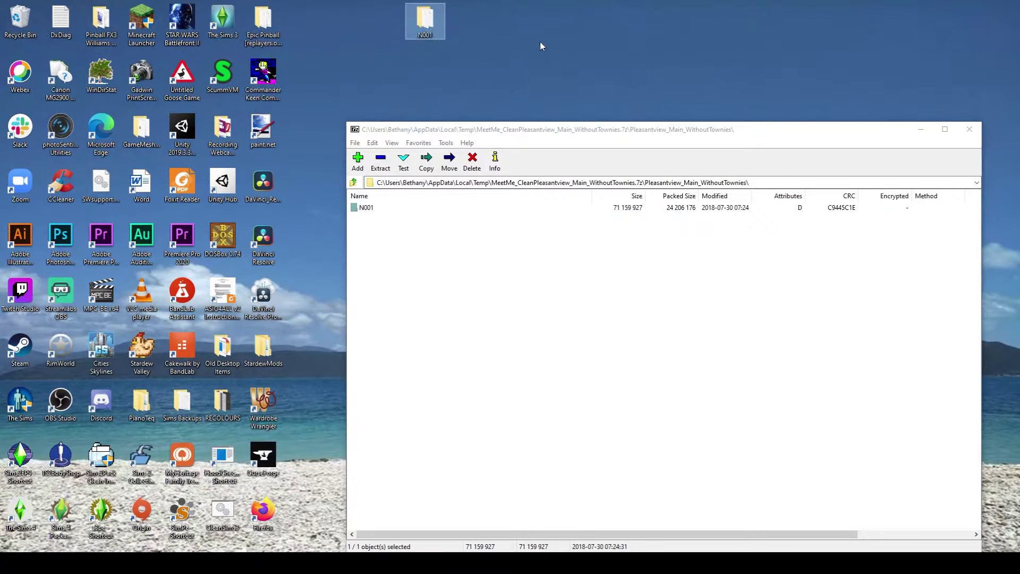
left_click_drag(426, 22, 433, 79)
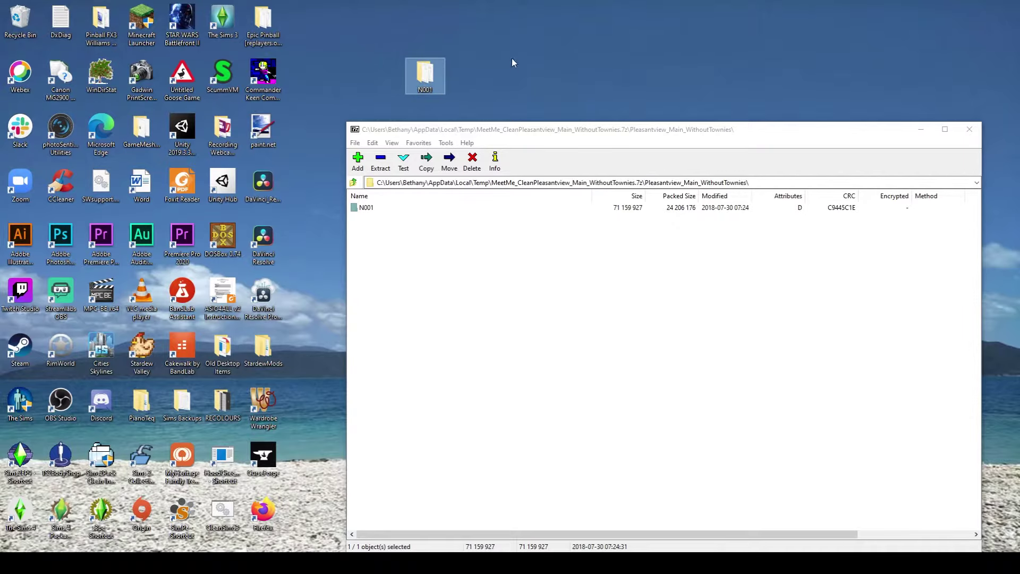
left_click(789, 143)
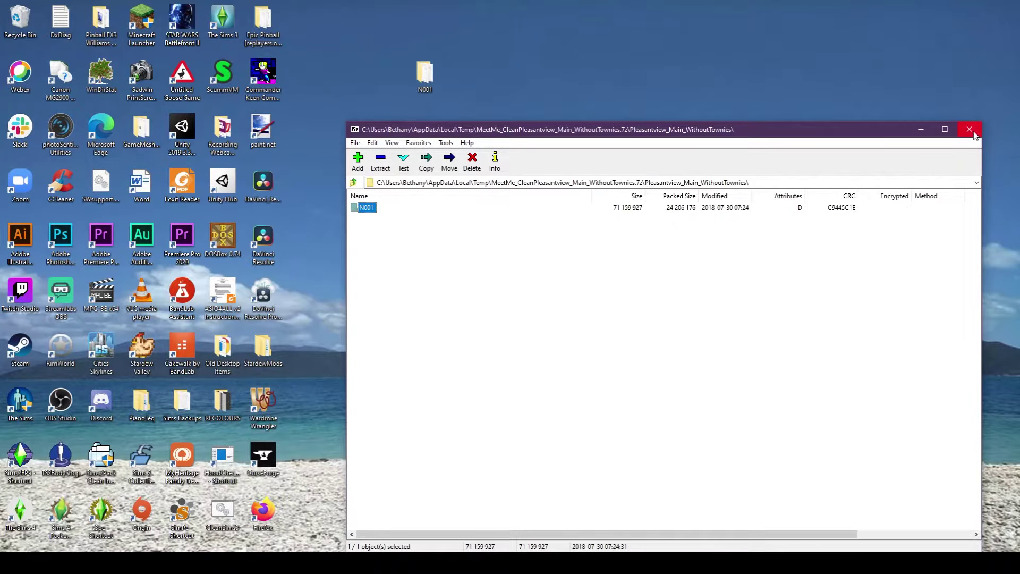
left_click(970, 130)
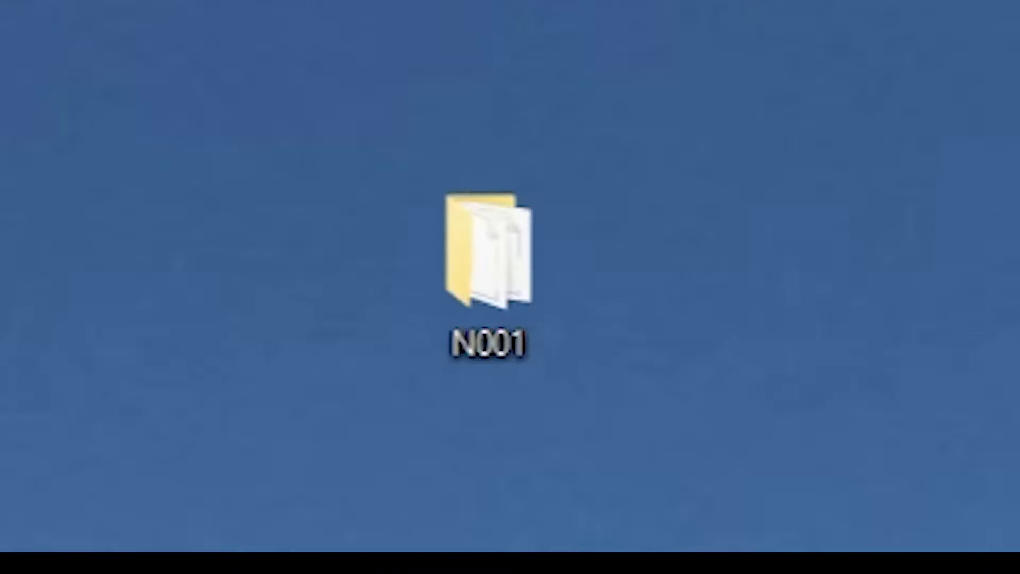
Step: Rename the extracted N001 folder on the desktop to UBER
mouse_move(430, 71)
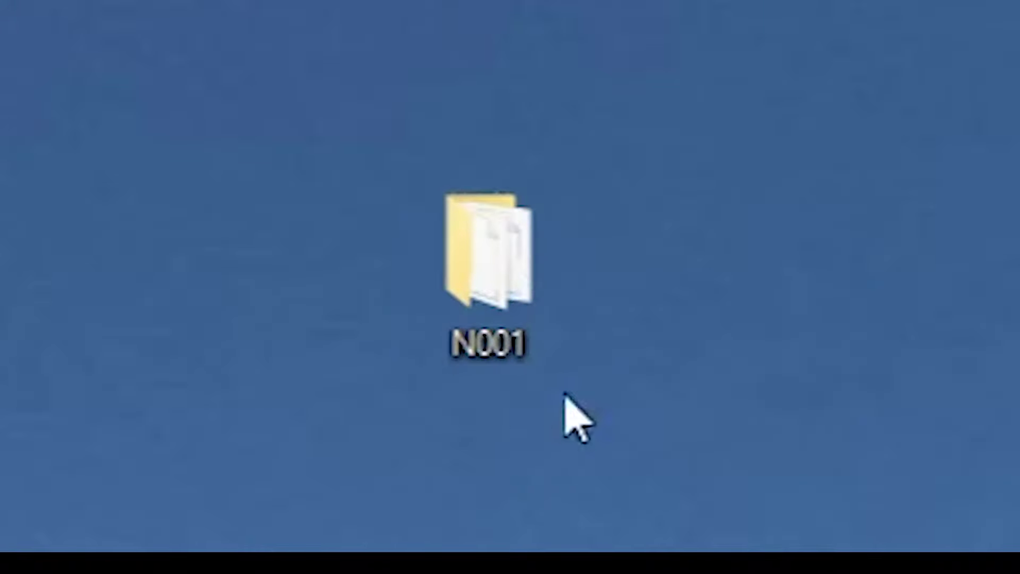
mouse_move(537, 278)
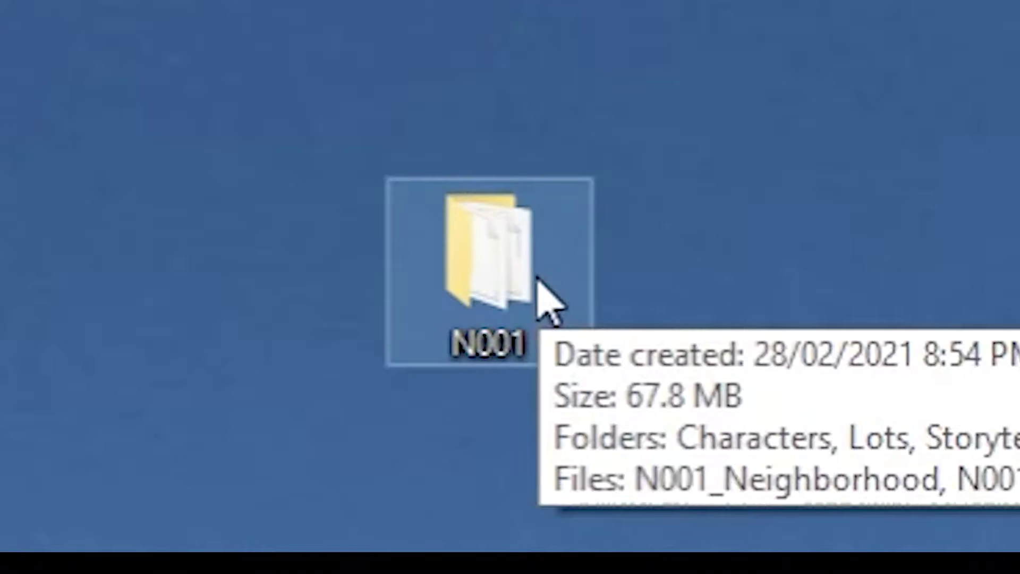
right_click(510, 272)
key("m")
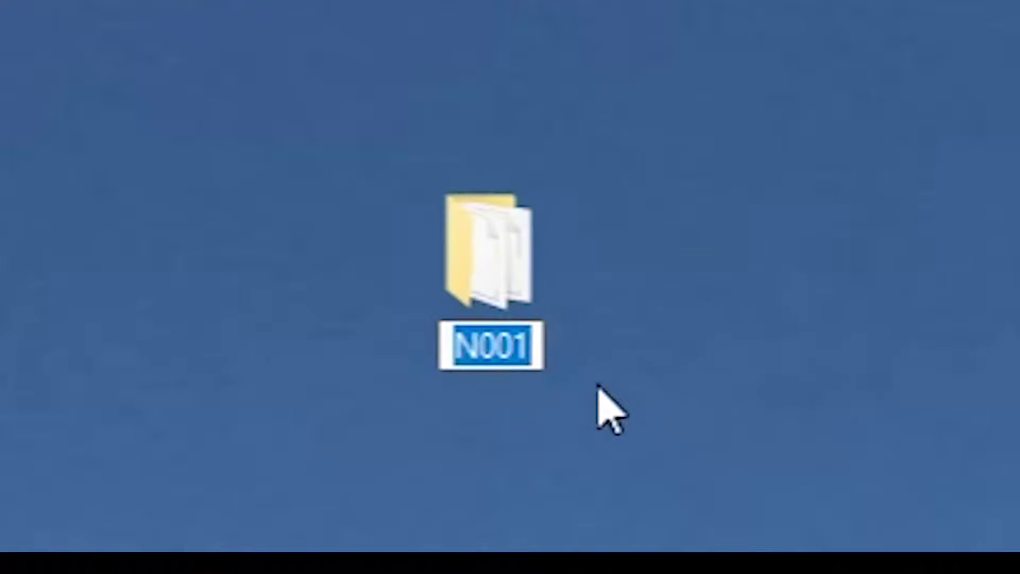
type("UBER")
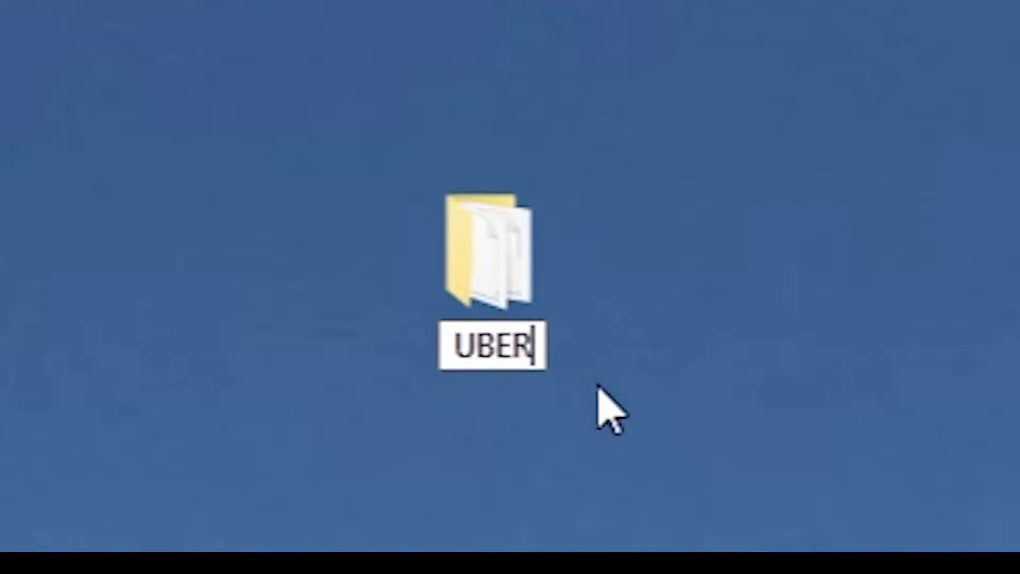
key("Return")
left_click(191, 210)
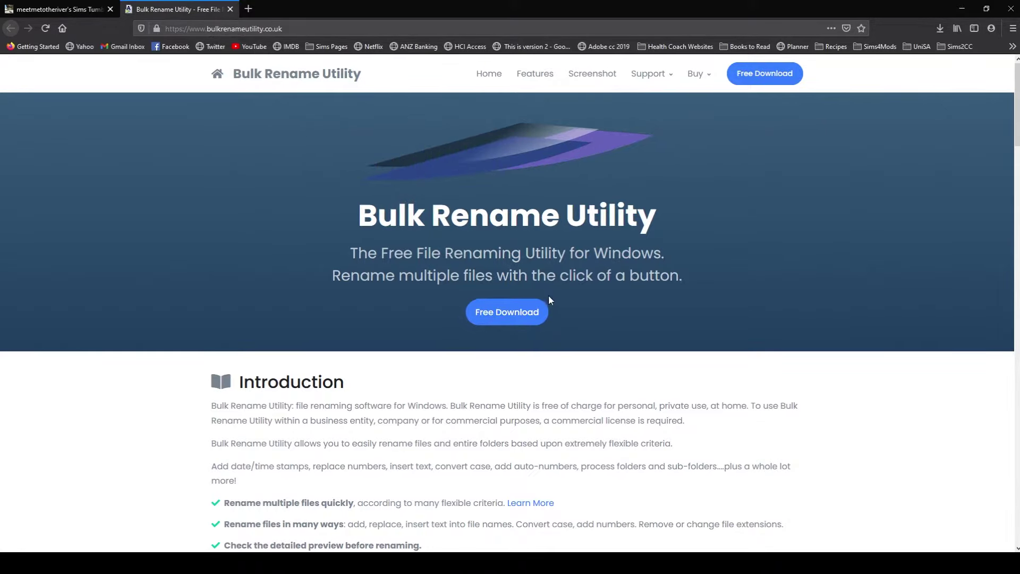
Step: Minimize the browser and launch Bulk Rename Utility by searching for "bulk"
left_click(953, 6)
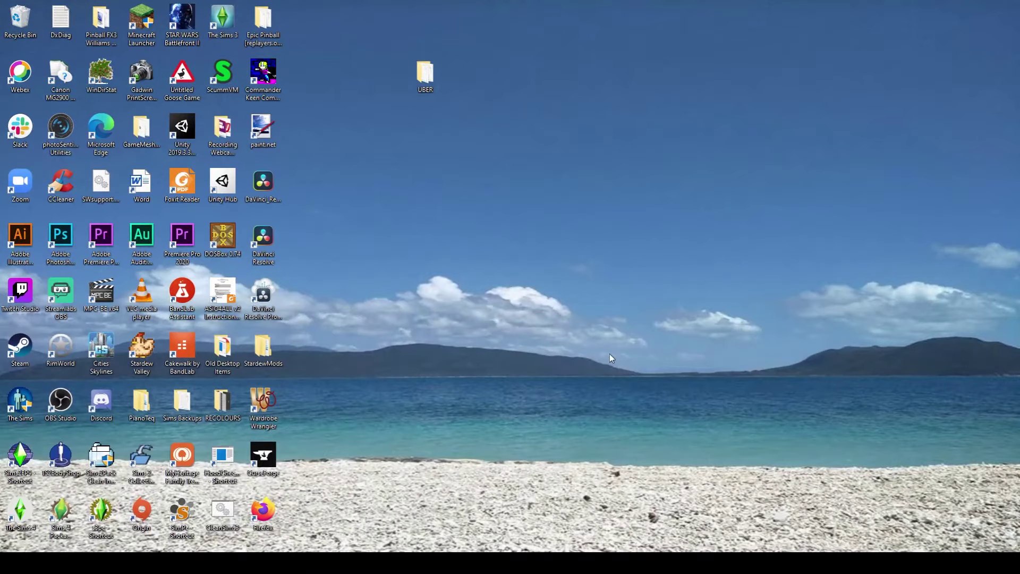
key("super")
type("bulk")
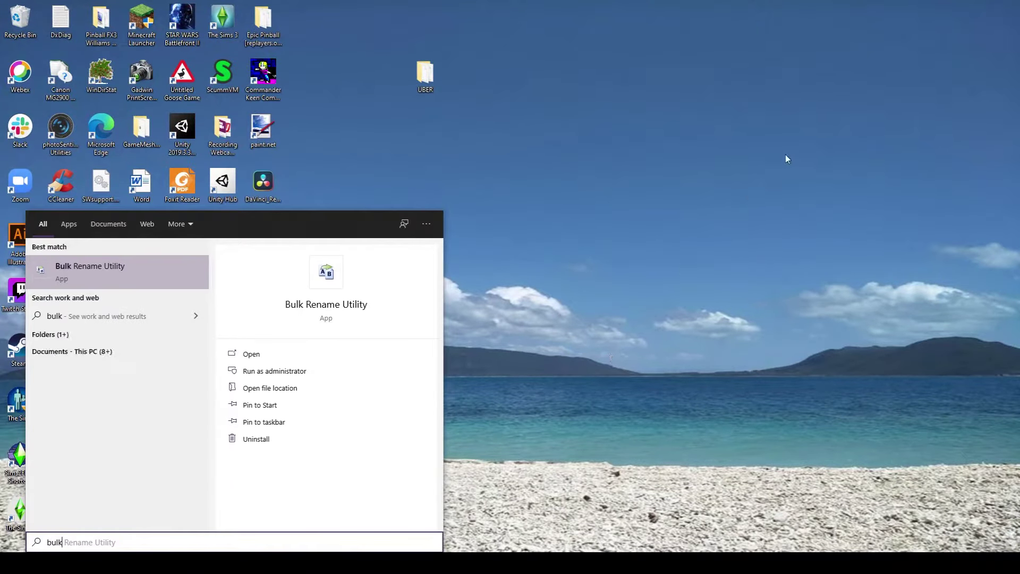
left_click(144, 272)
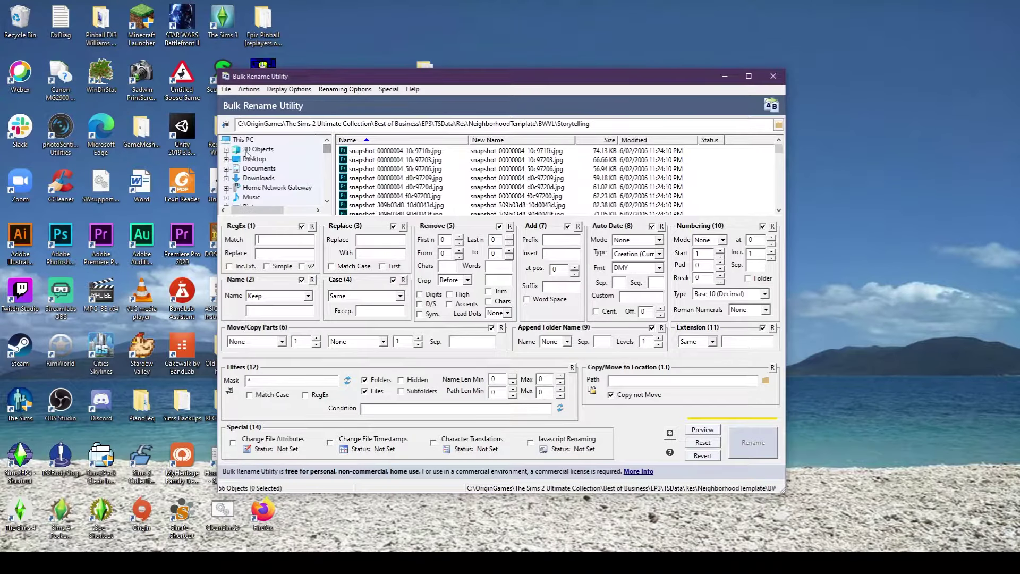
Step: Maximize the renaming window and open the UBER folder located on the Desktop
left_click(247, 158)
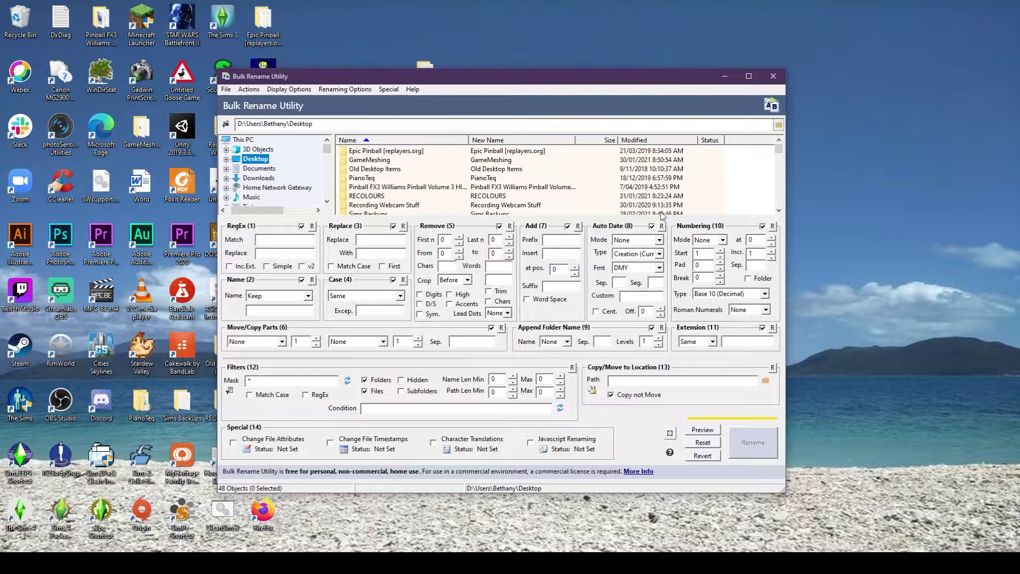
left_click(749, 76)
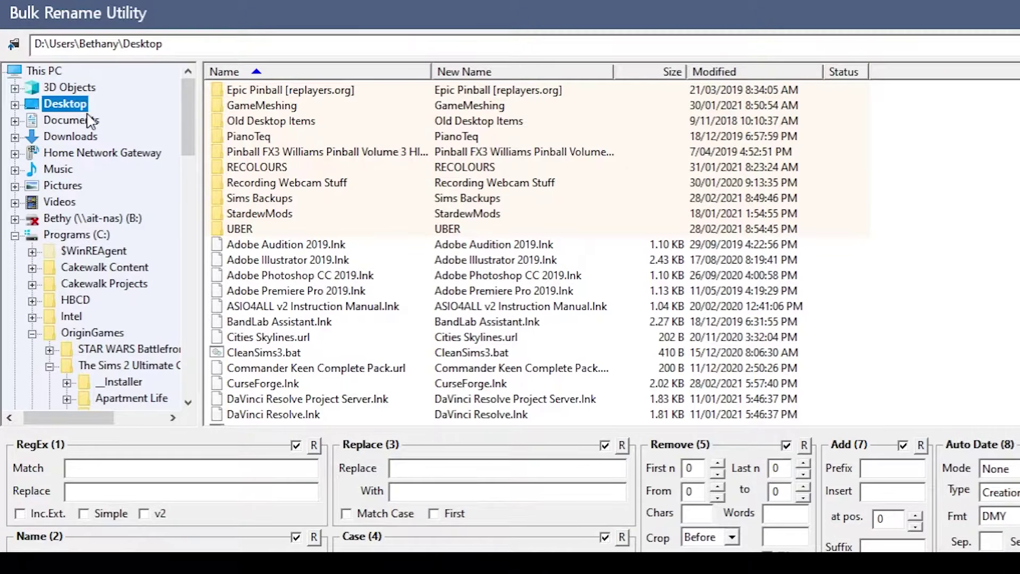
left_click(247, 232)
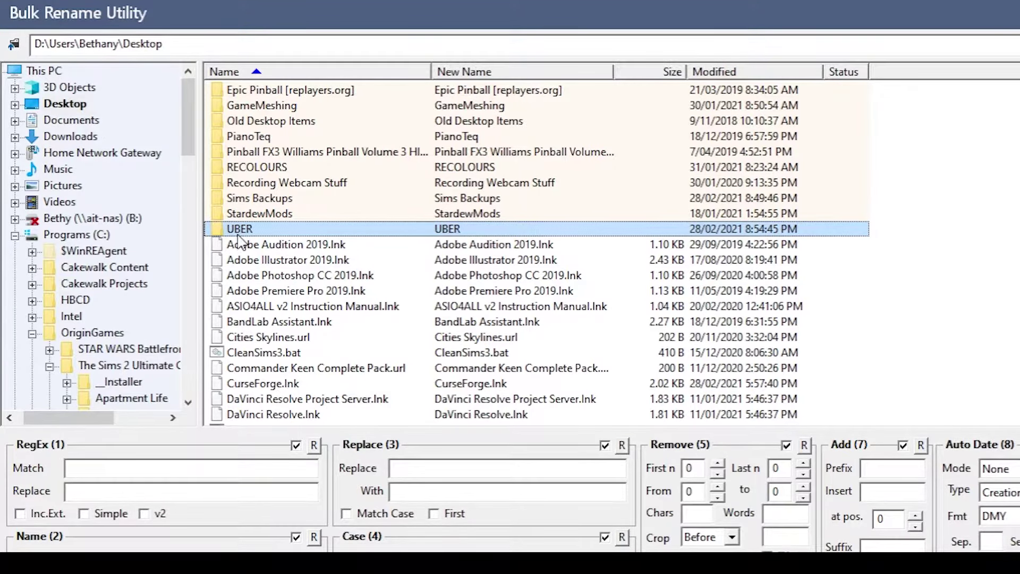
double_click(229, 232)
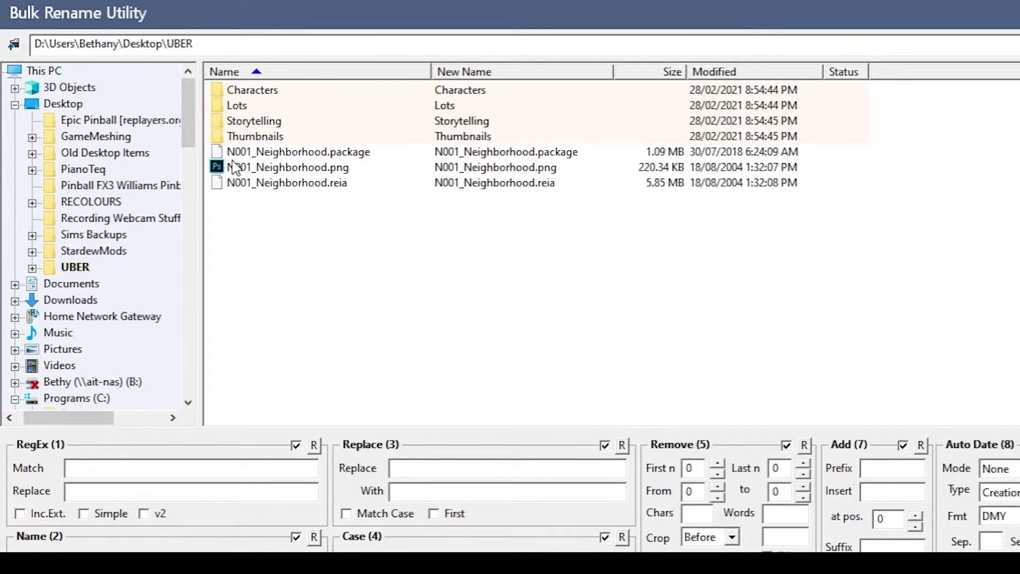
Step: Examine the file names inside UBER's Characters, Lots, Storytelling and Thumbnails subfolders, and return to the UBER folder
double_click(258, 90)
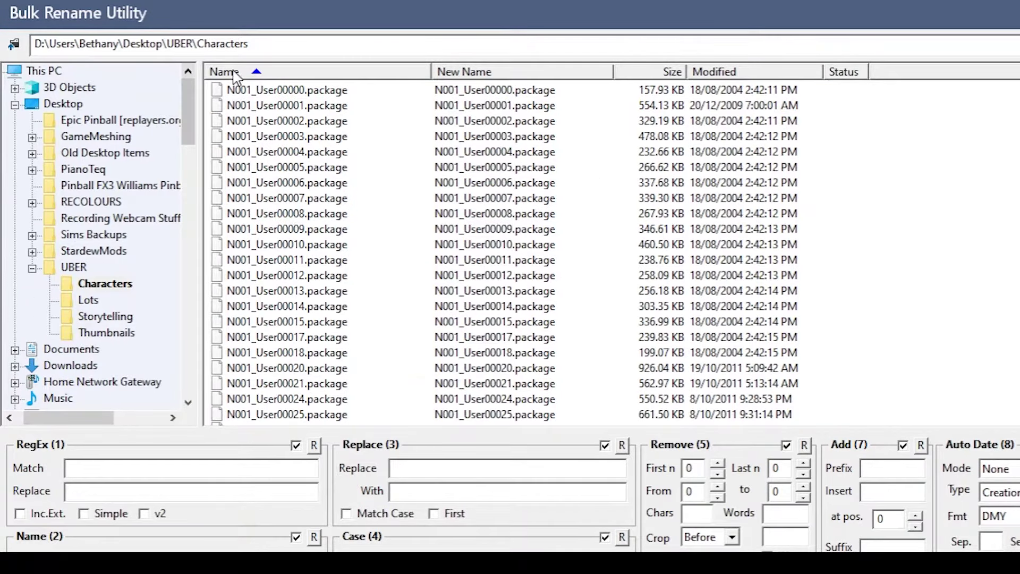
left_click(100, 302)
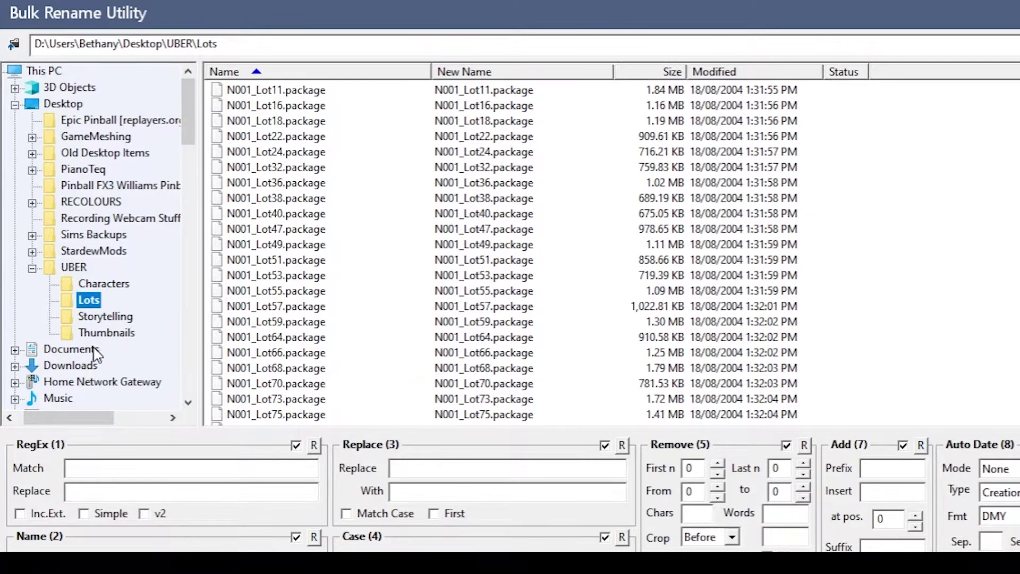
left_click(105, 319)
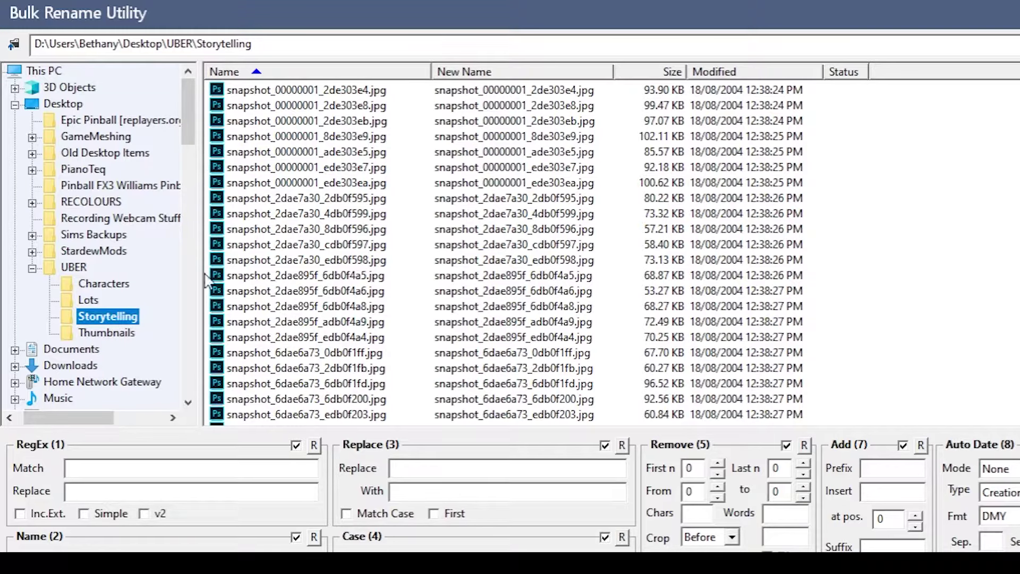
left_click(105, 333)
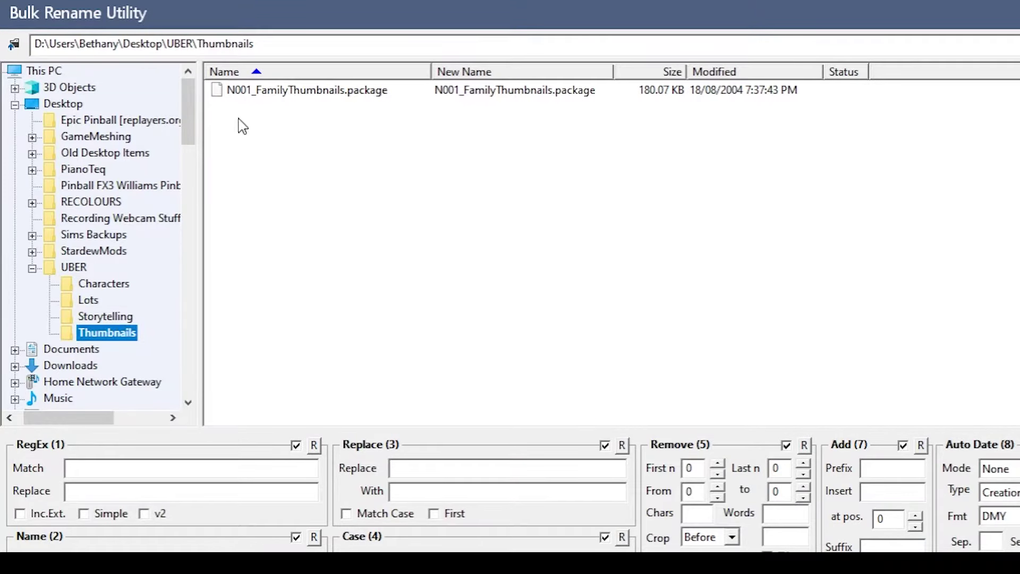
left_click(79, 270)
left_click(88, 282)
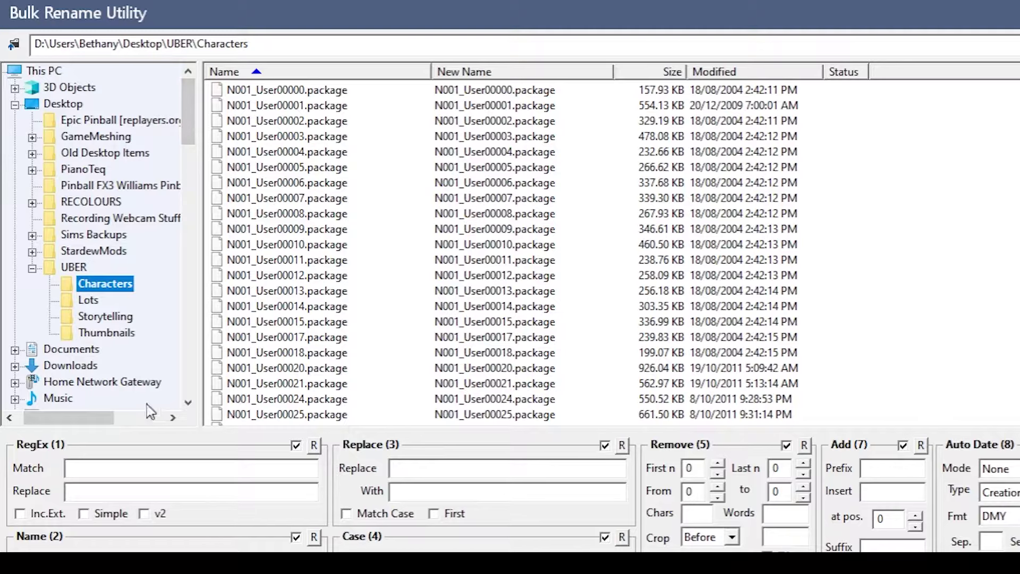
left_click(74, 268)
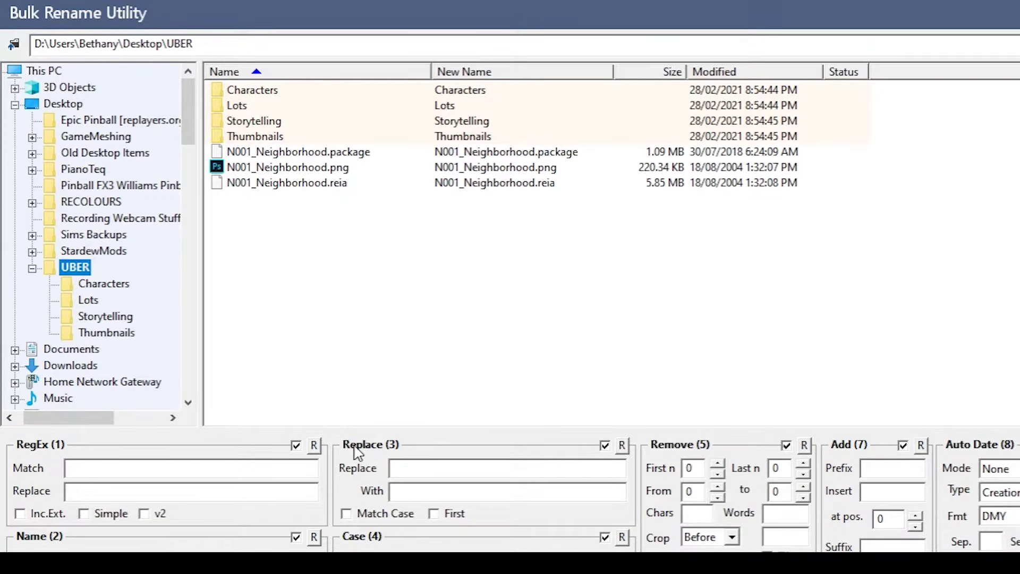
Step: Set the Replace rule to substitute N001 with UBER in the file names
left_click(427, 469)
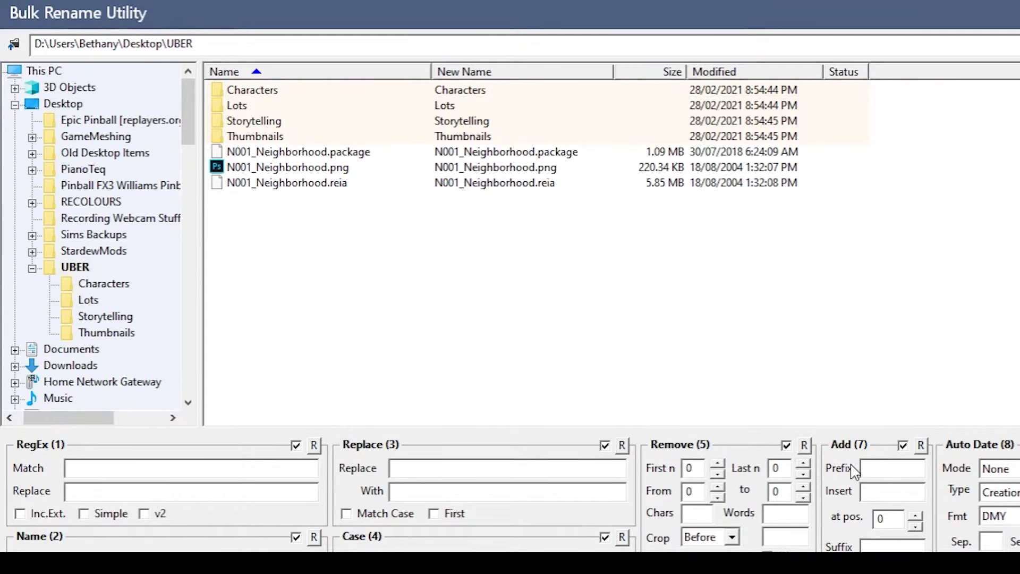
type("N001")
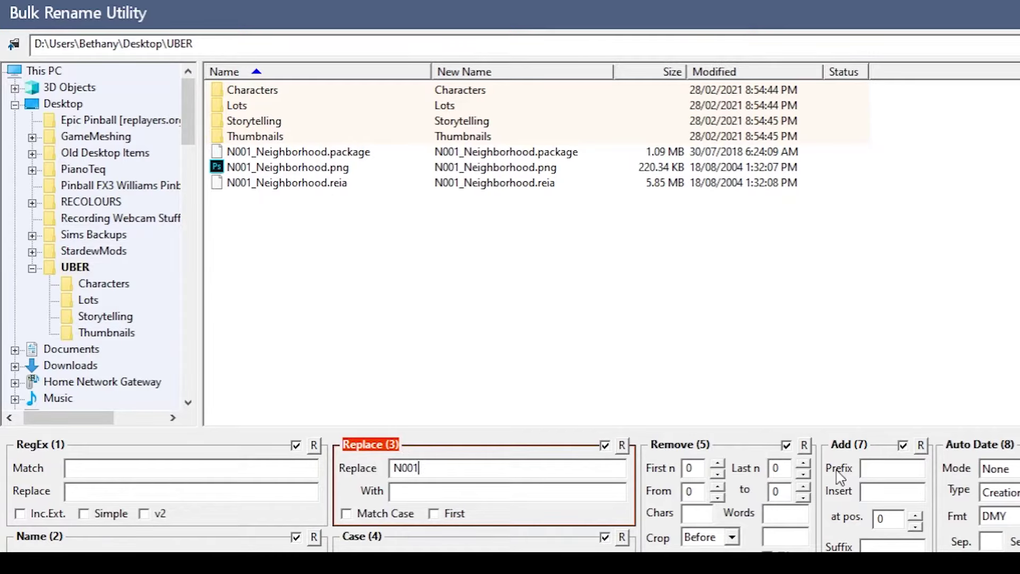
key("Tab")
type("UVBE")
key("BackSpace")
key("BackSpace")
key("BackSpace")
type("BER")
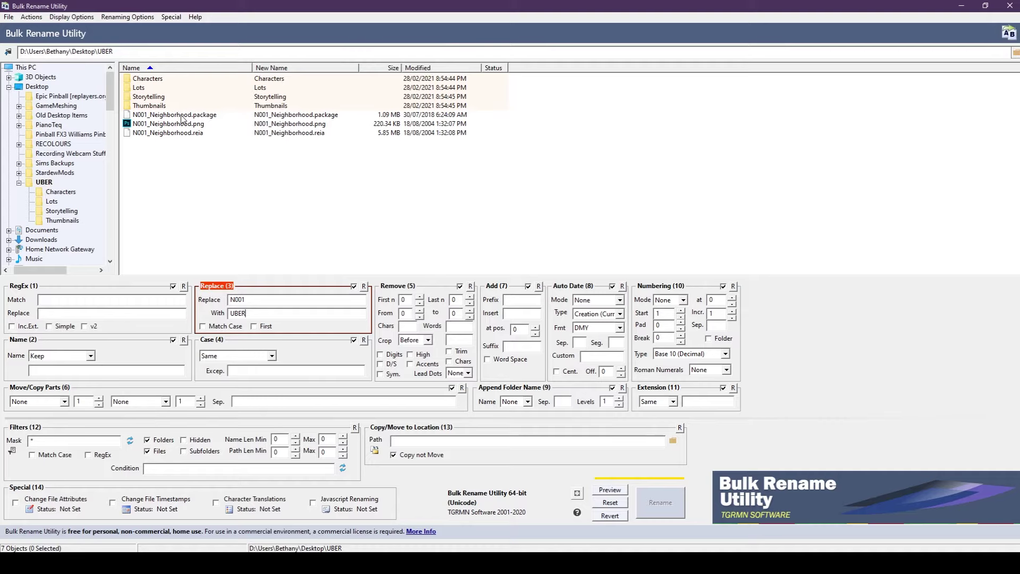
Step: Rename the three N001_Neighborhood files in the UBER folder using the current Replace rule
left_click_drag(182, 119, 189, 144)
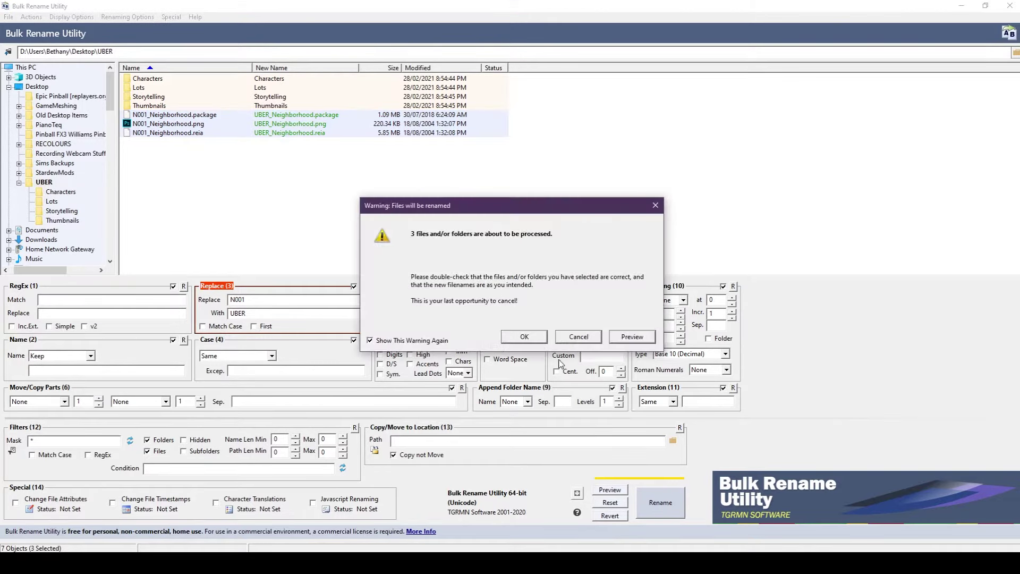
left_click(523, 340)
left_click(573, 337)
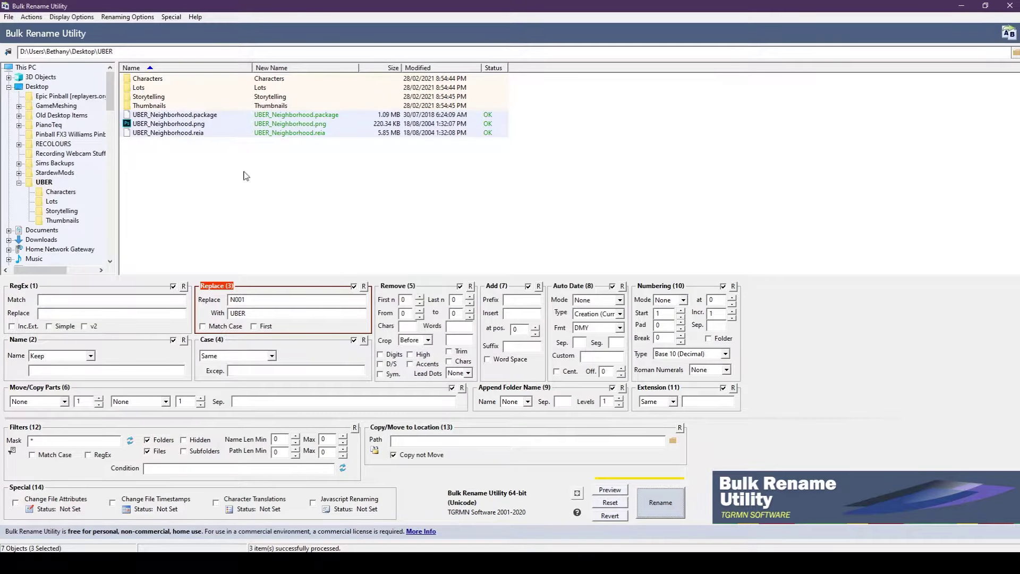
Step: Open UBER's Characters subfolder and rename all its package files from N001 to UBER
left_click(202, 142)
double_click(149, 79)
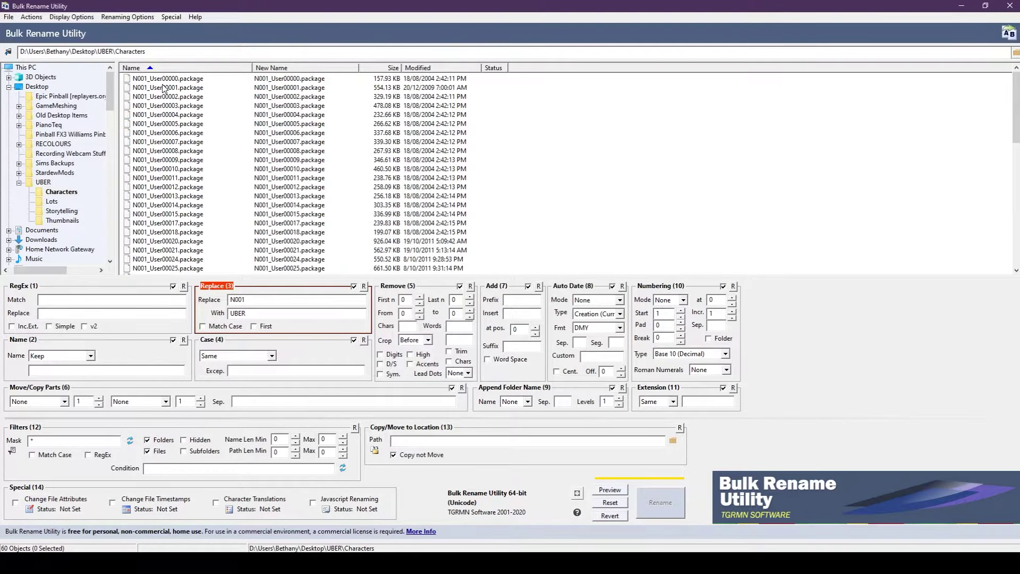
left_click(161, 84)
scroll(186, 238, "down", 13)
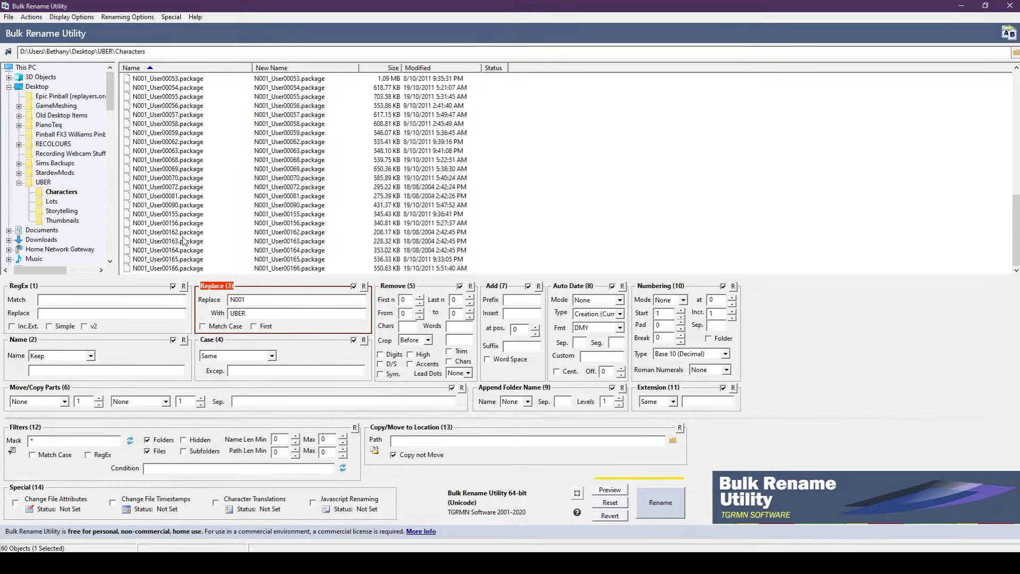
key("ctrl+a")
scroll(211, 244, "up", 13)
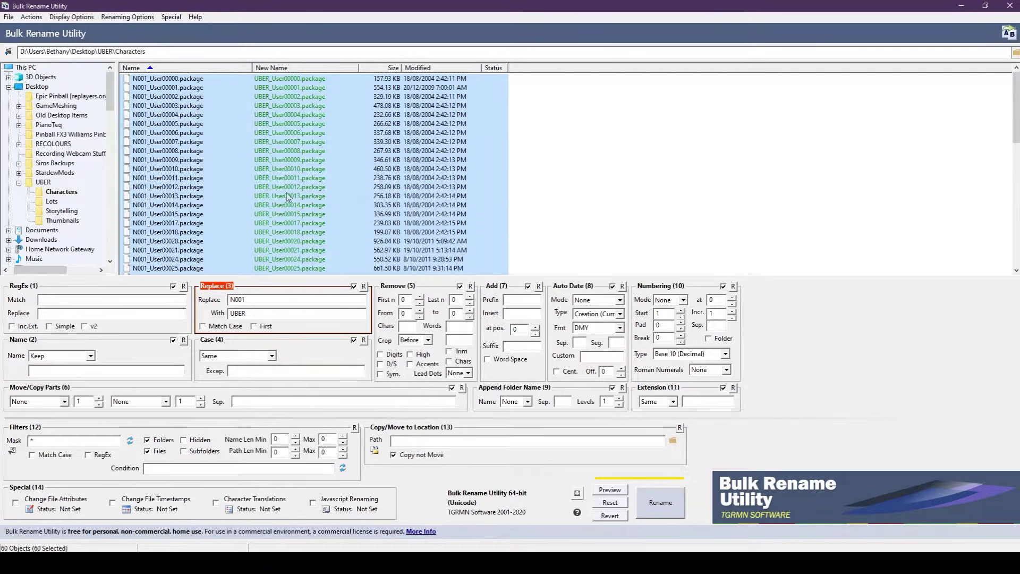
left_click(667, 508)
left_click(529, 339)
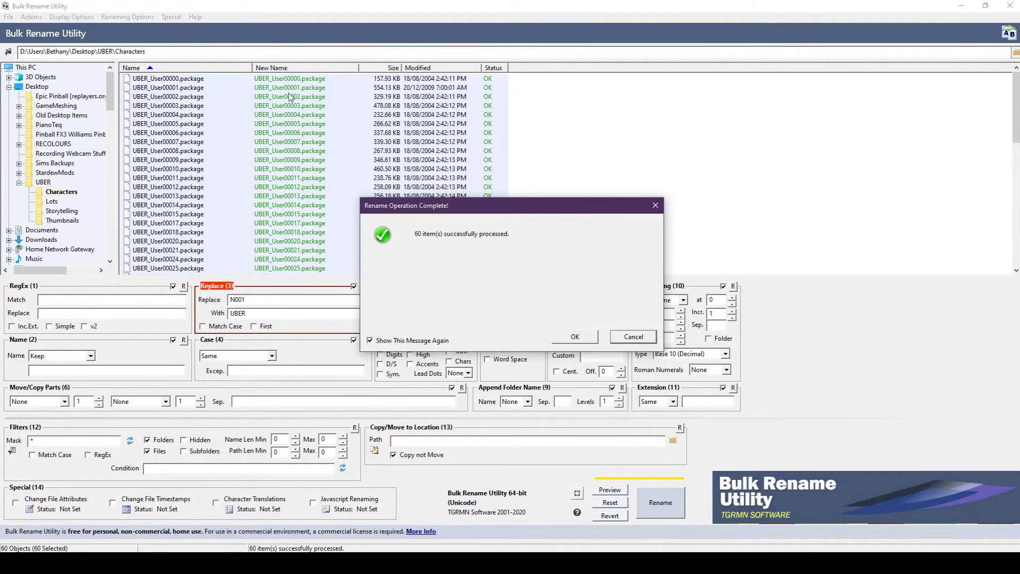
left_click(582, 337)
Step: Rename all package files in the Lots subfolder from N001 to UBER
left_click(53, 201)
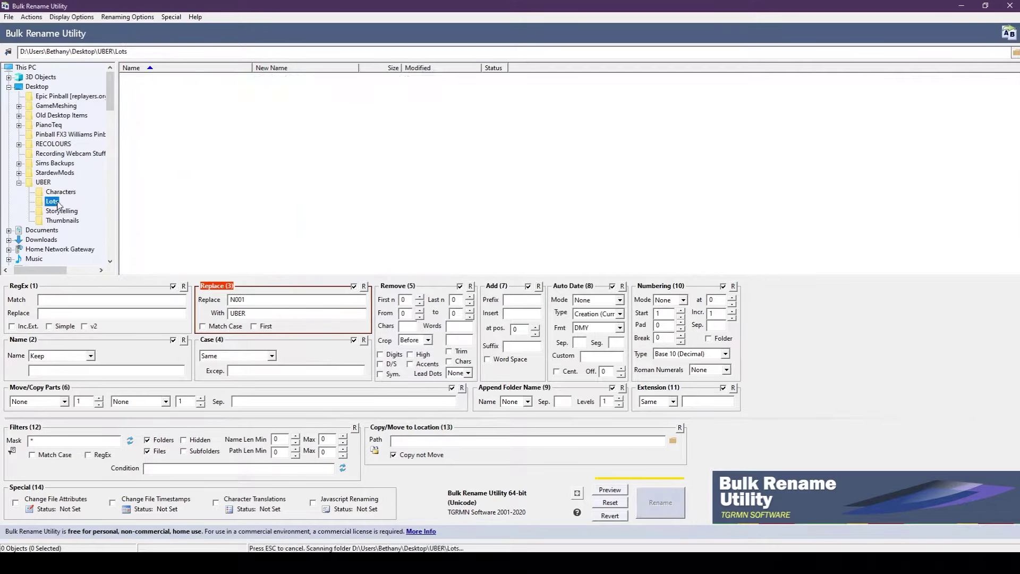
key("ctrl+a")
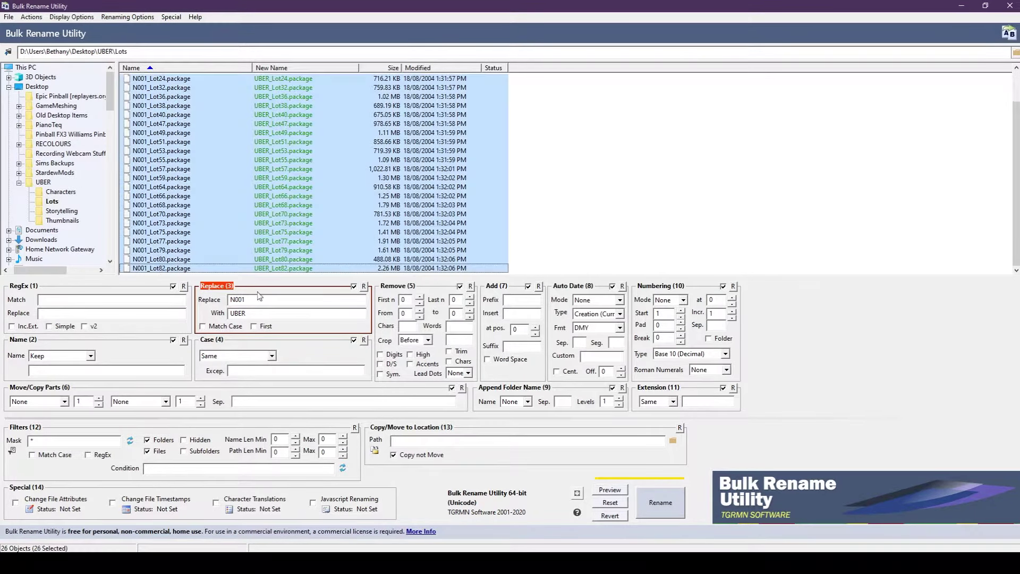
left_click(663, 497)
left_click(533, 338)
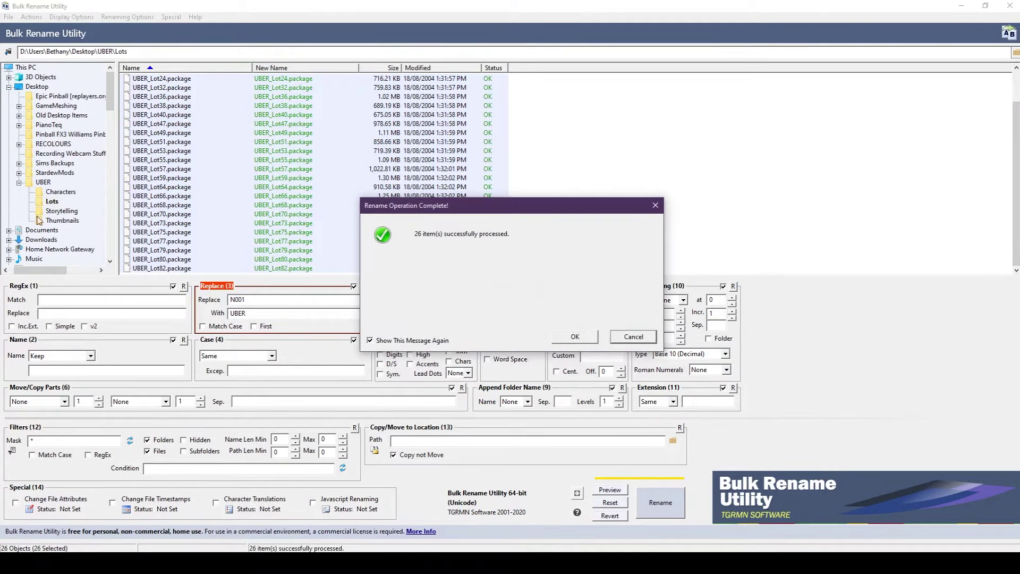
left_click(573, 336)
Step: Rename the FamilyThumbnails package in the Thumbnails subfolder from N001 to UBER
left_click(62, 220)
left_click(168, 81)
left_click(661, 502)
left_click(534, 338)
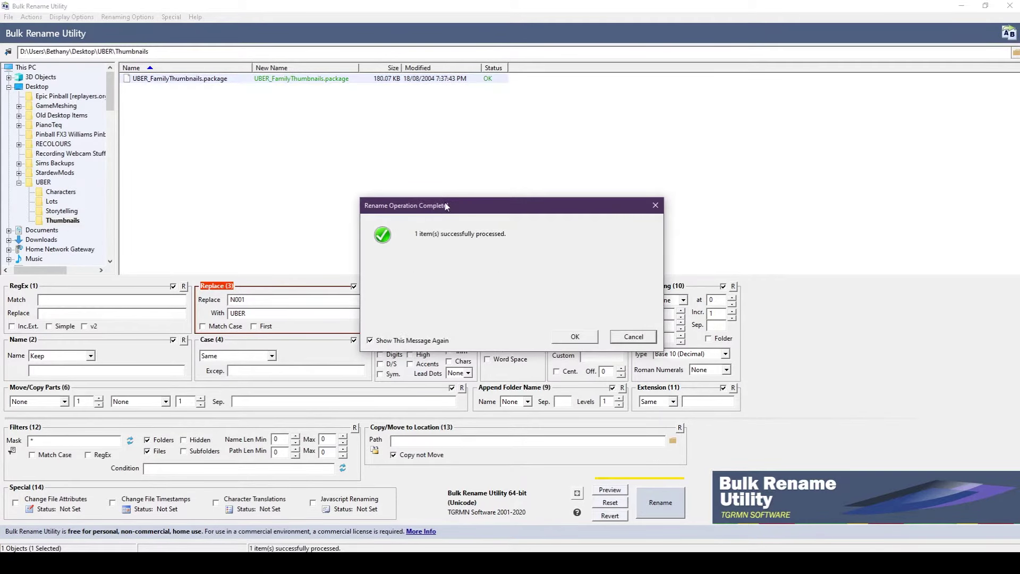
key("Return")
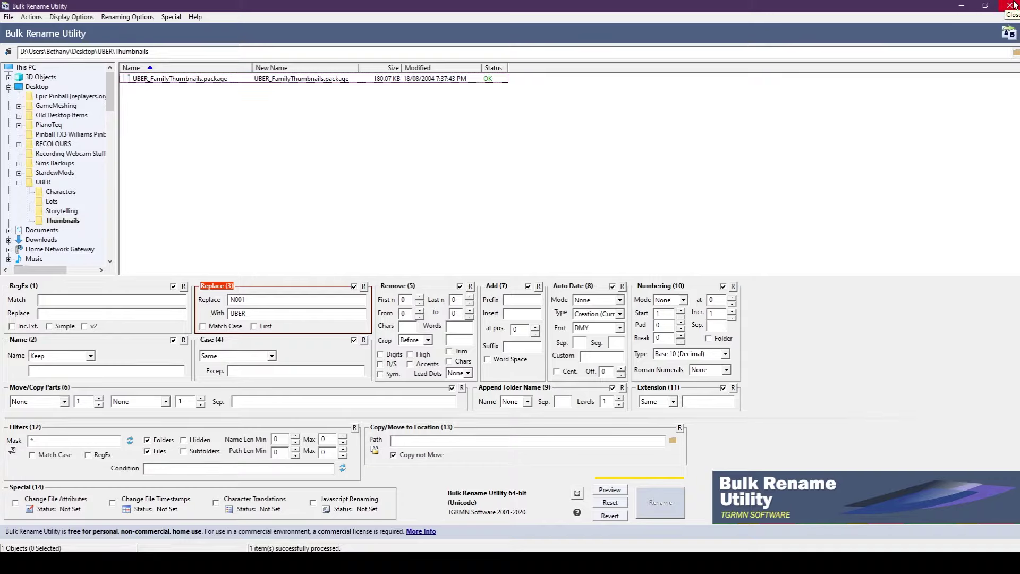
Step: Close Bulk Rename Utility and move the UBER folder to another empty spot on the desktop
left_click(1009, 6)
left_click_drag(425, 74, 507, 77)
left_click(565, 112)
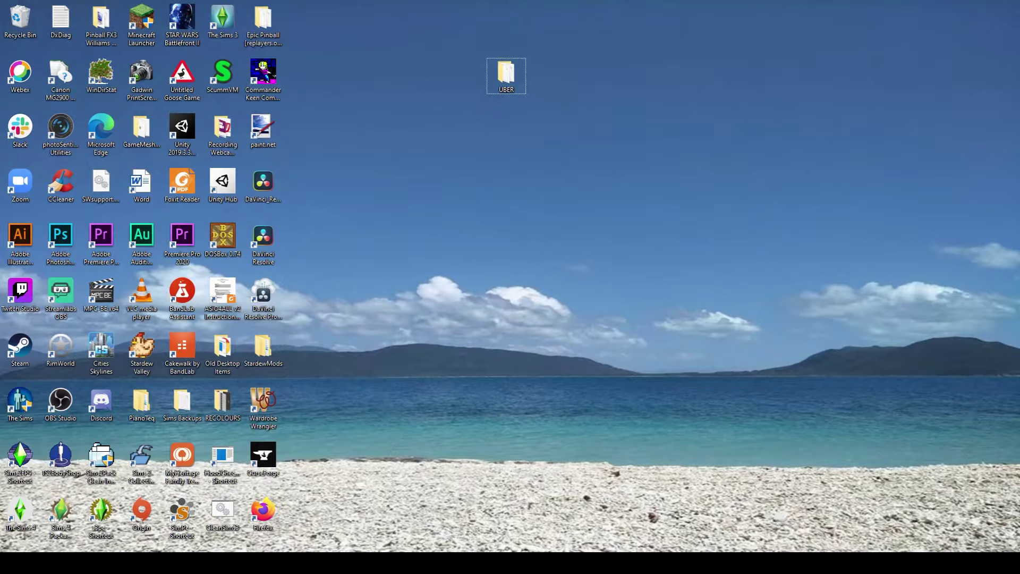
Step: Switch to File Explorer and open the Neighborhoods folder under Documents, EA Games, The Sims 2 Ultimate Collection
mouse_move(172, 563)
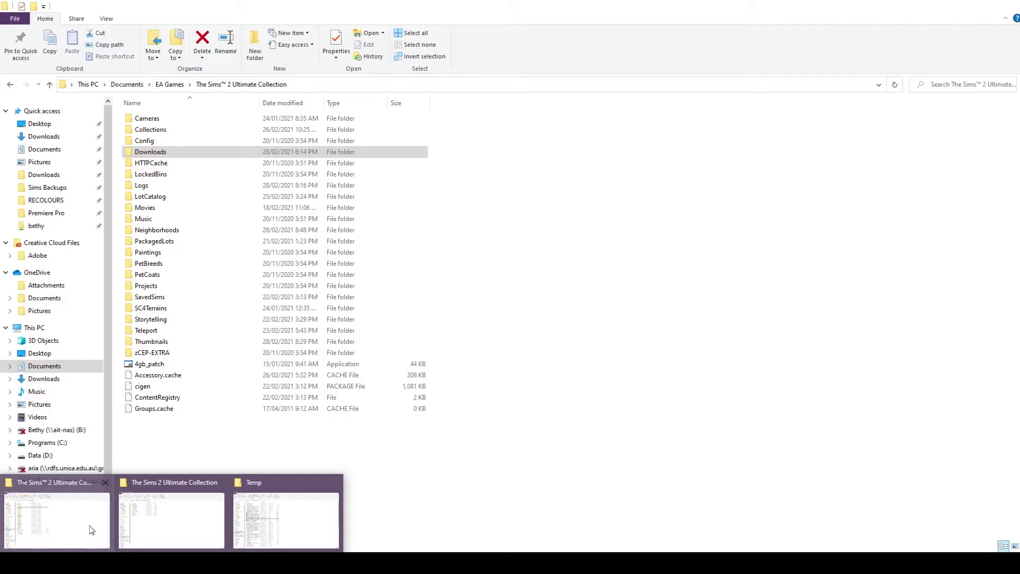
left_click(92, 528)
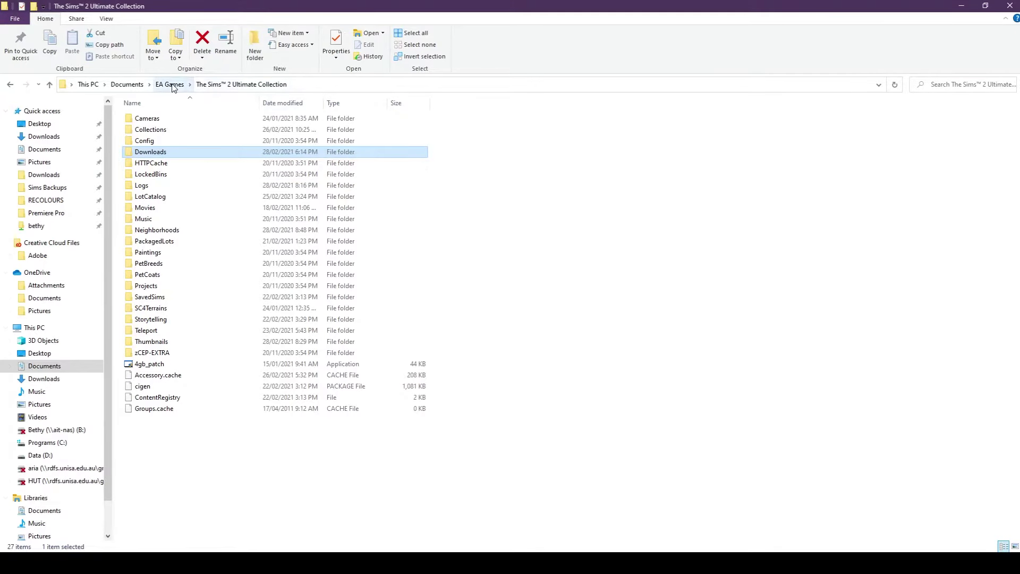
left_click(127, 85)
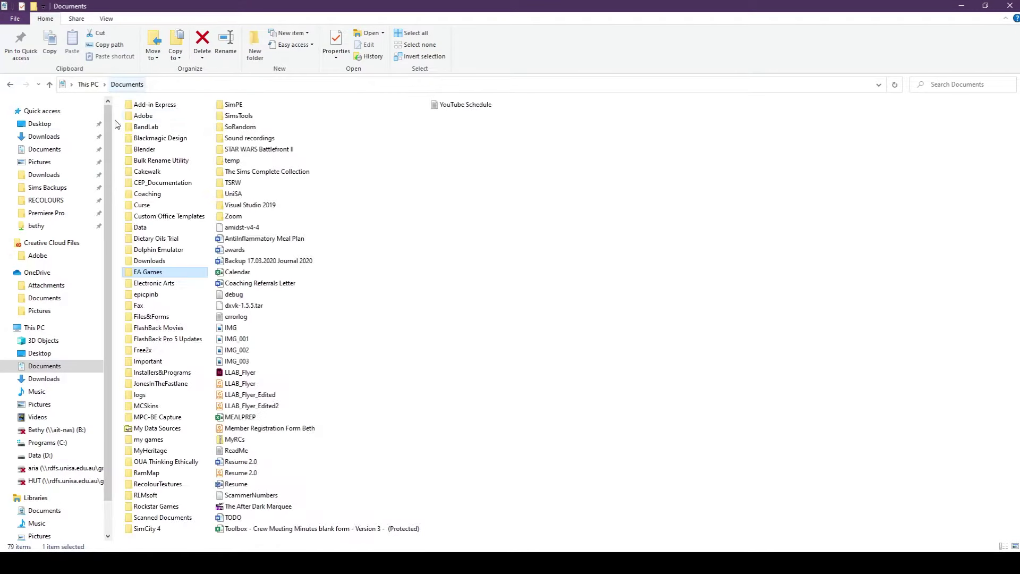
double_click(133, 273)
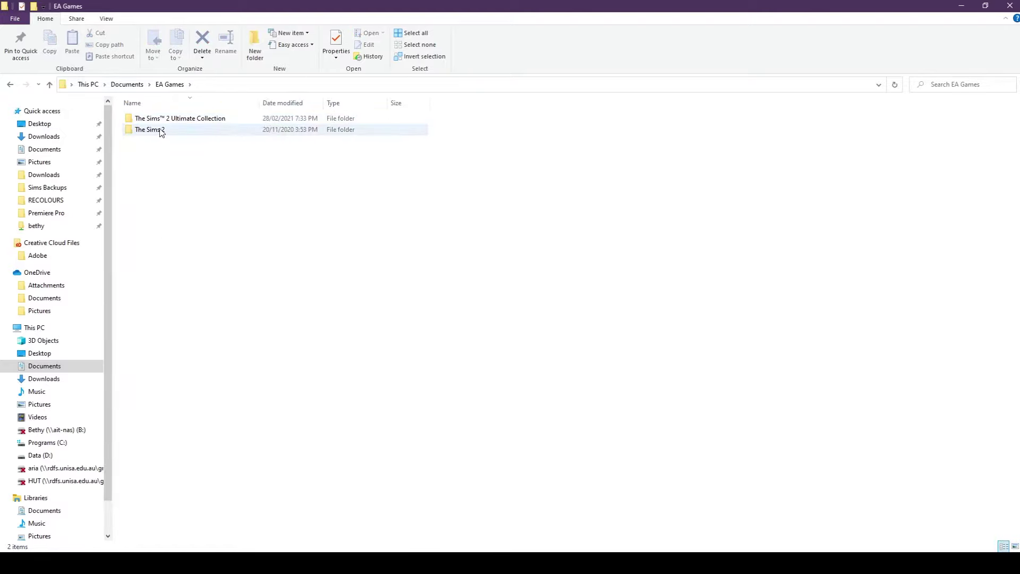
double_click(202, 118)
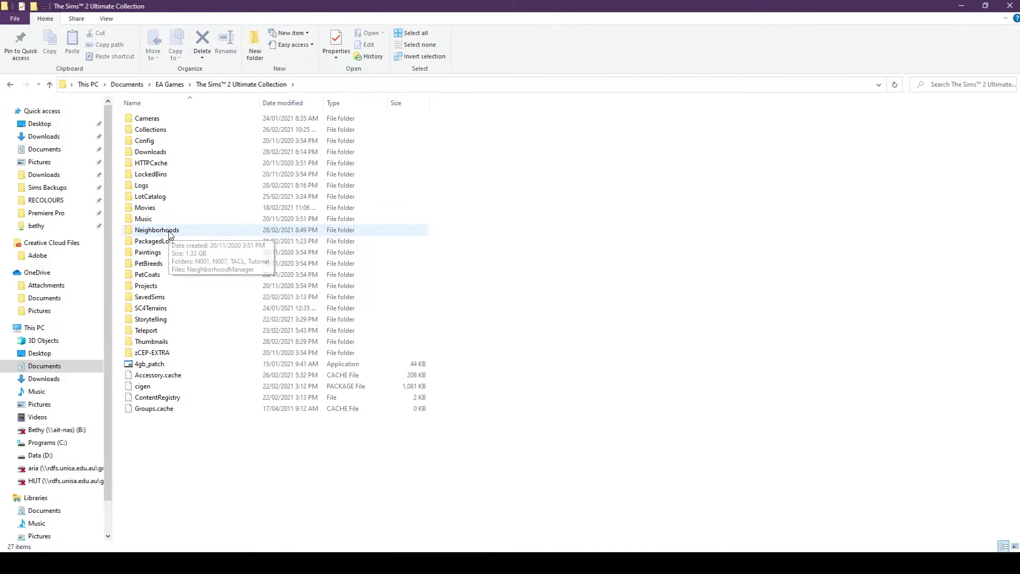
double_click(169, 234)
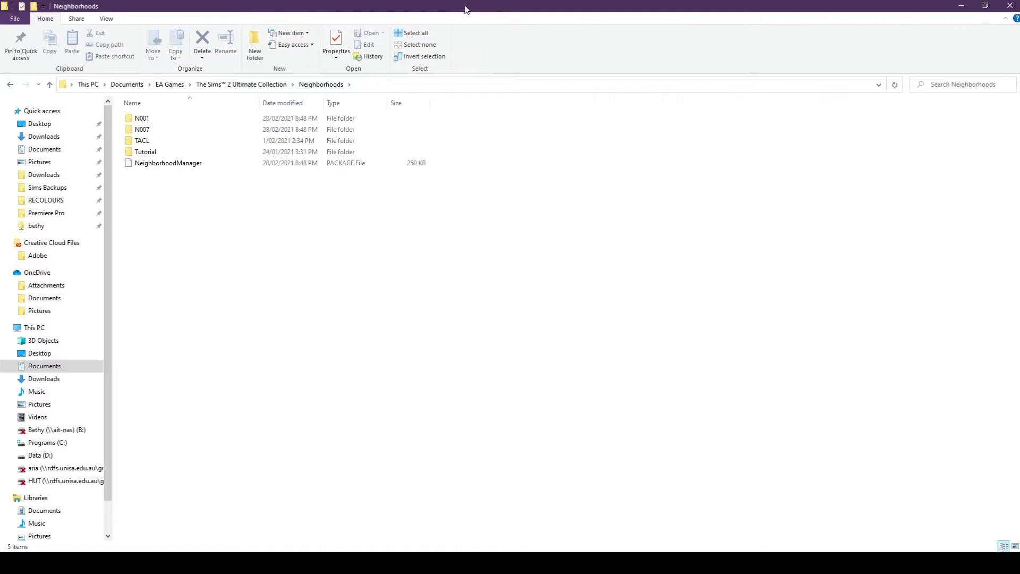
Step: Copy the UBER folder from the desktop into Neighborhoods and delete the desktop original
left_click_drag(465, 9, 571, 151)
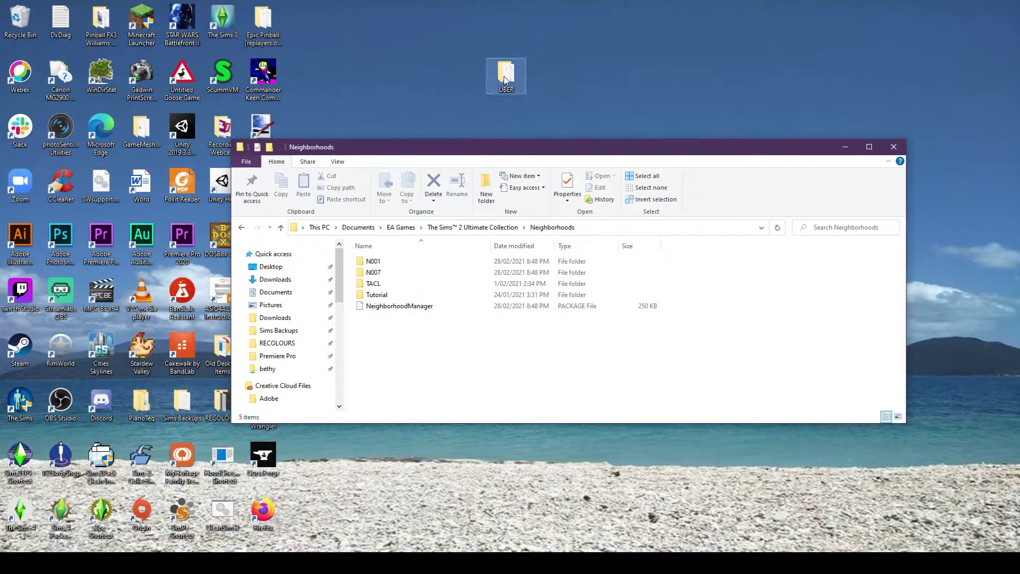
left_click_drag(505, 80, 420, 375)
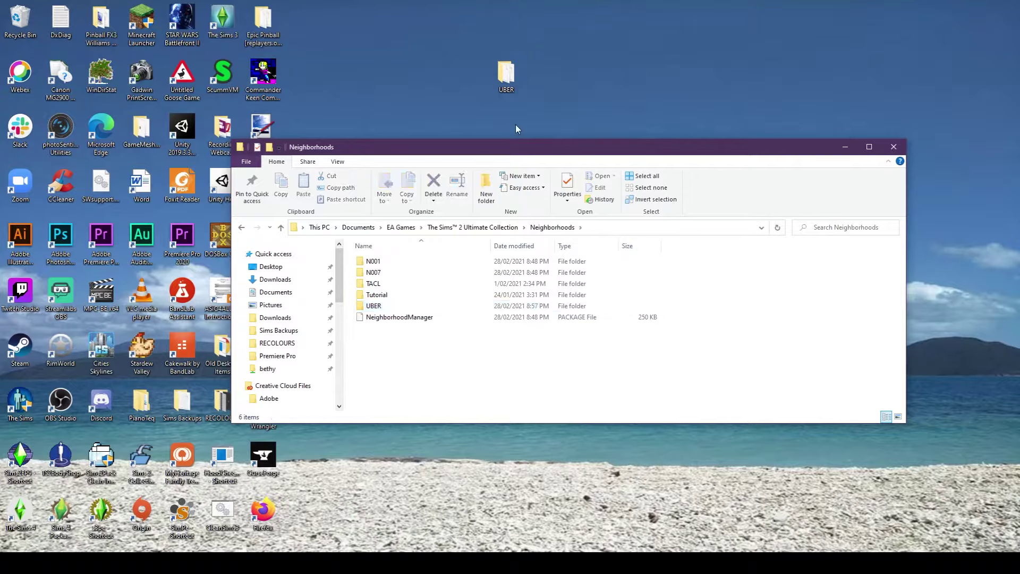
left_click(505, 74)
key("Delete")
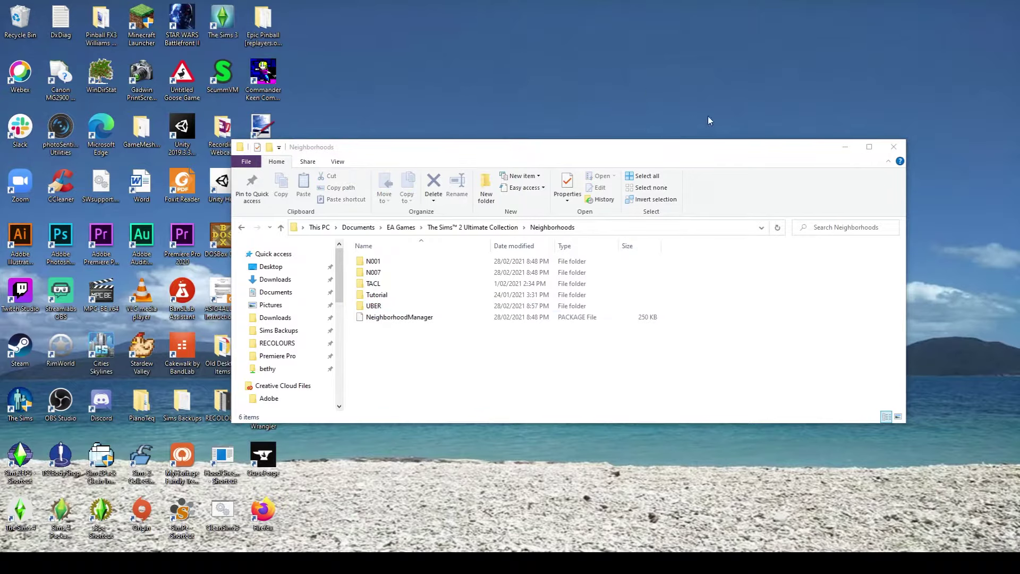
left_click_drag(725, 426, 712, 535)
left_click_drag(619, 154, 613, 76)
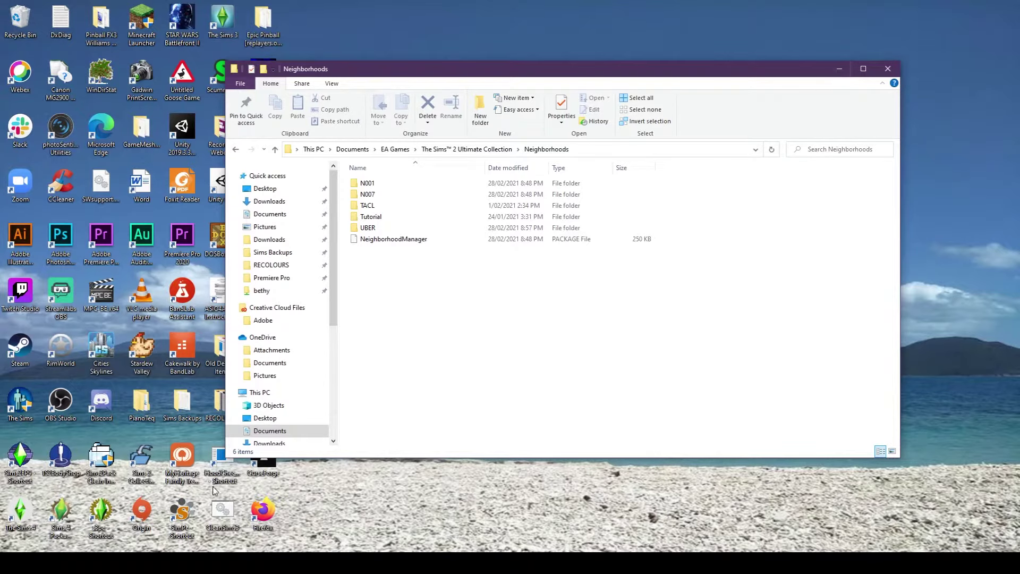
Step: Switch to Firefox and open the "clean templates rerelease" tag from the Clean Pleasantview Templates post
left_click(167, 517)
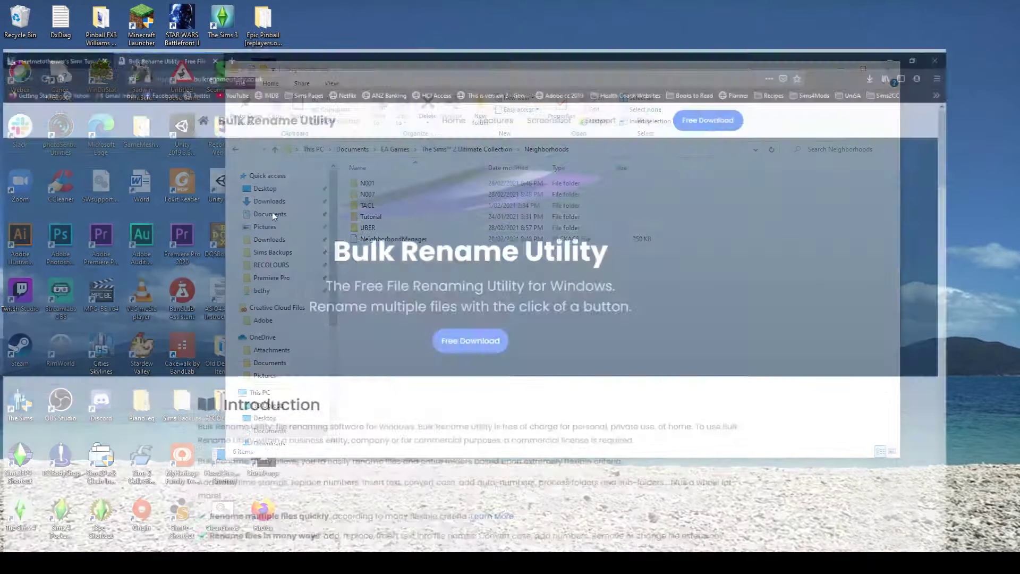
key("ctrl+Tab")
scroll(474, 403, "up", 15)
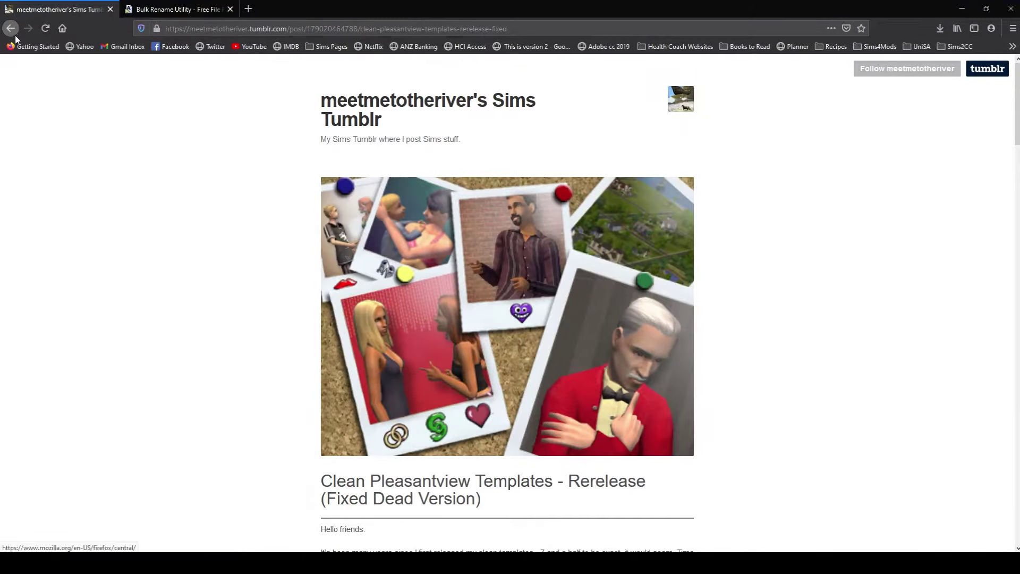
left_click(374, 101)
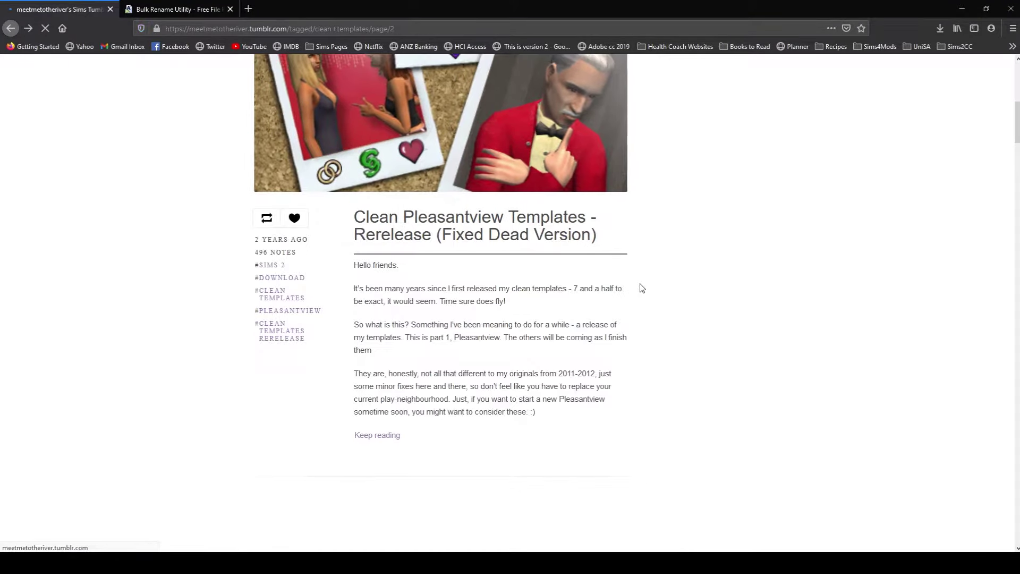
scroll(498, 336, "up", 3)
scroll(498, 335, "up", 5)
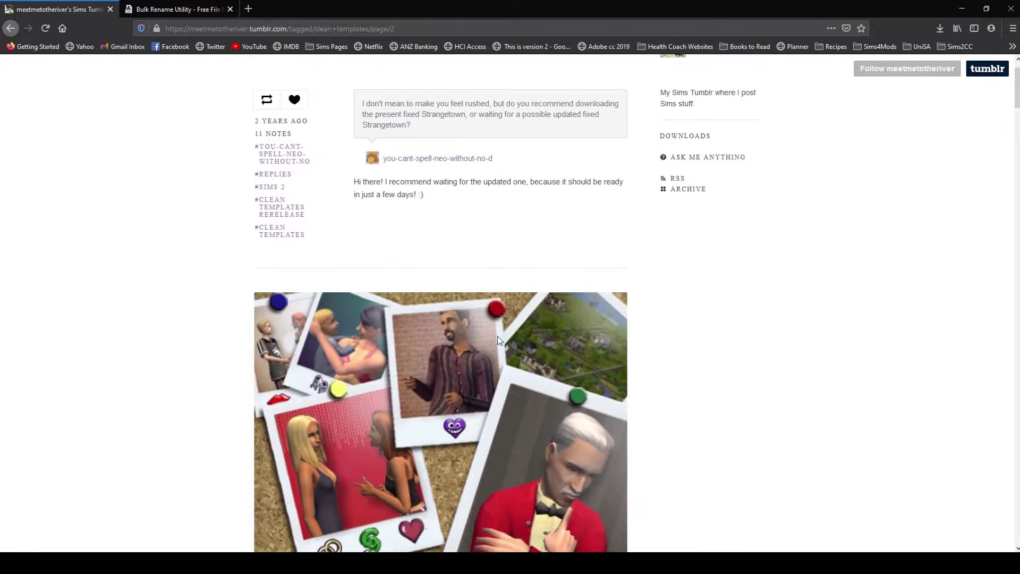
left_click(473, 366)
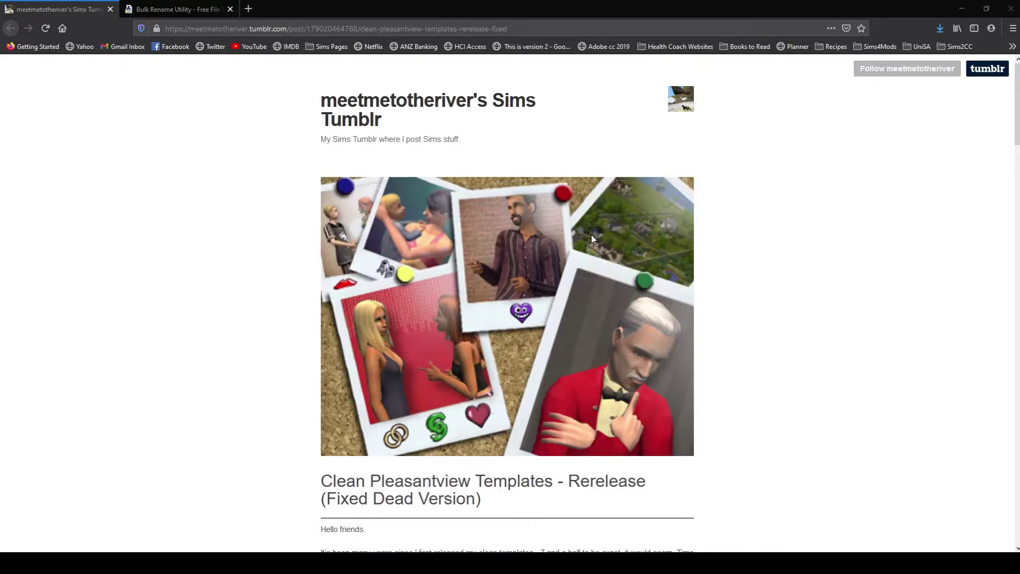
scroll(592, 239, "down", 20)
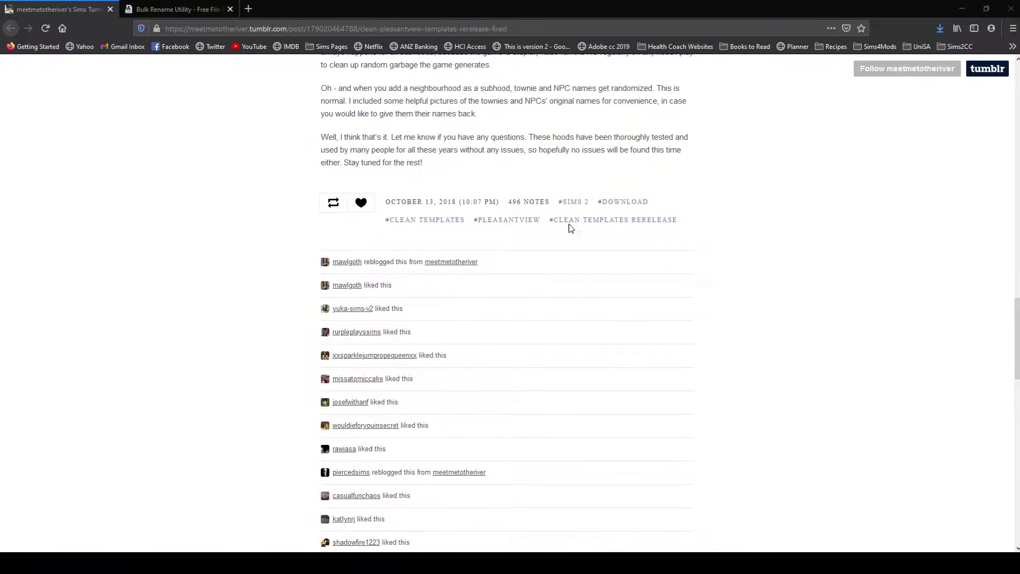
left_click(601, 219)
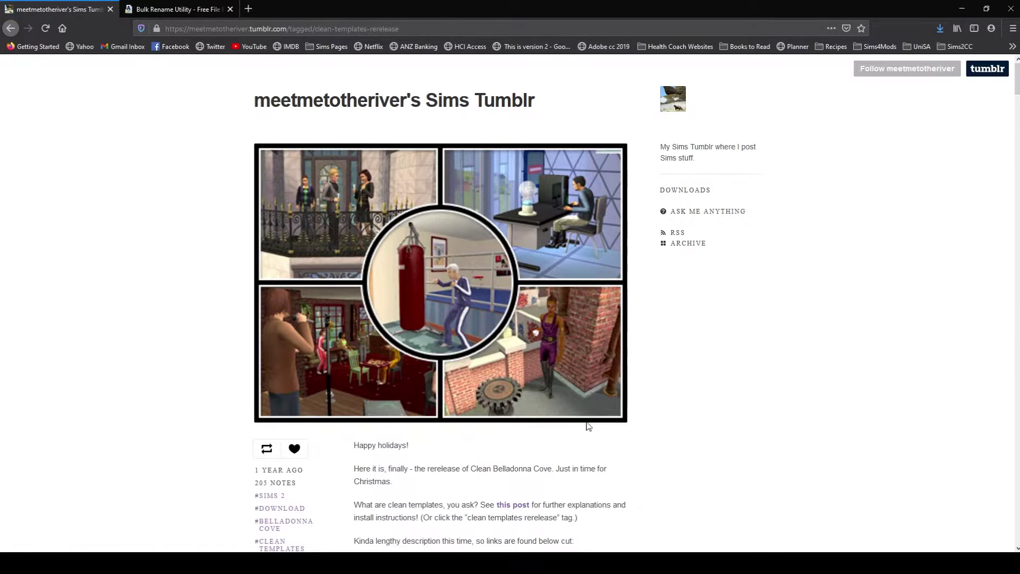
Step: Go to the Tumblr blog's home page, show its posts tagged "download", and find the Clean Belladonna Cove post
left_click(417, 107)
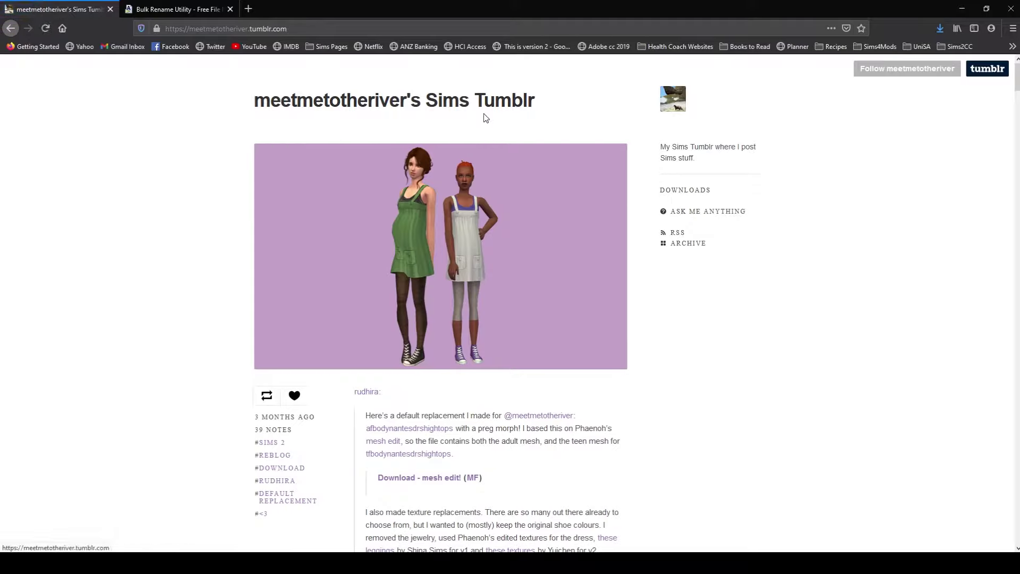
left_click(293, 468)
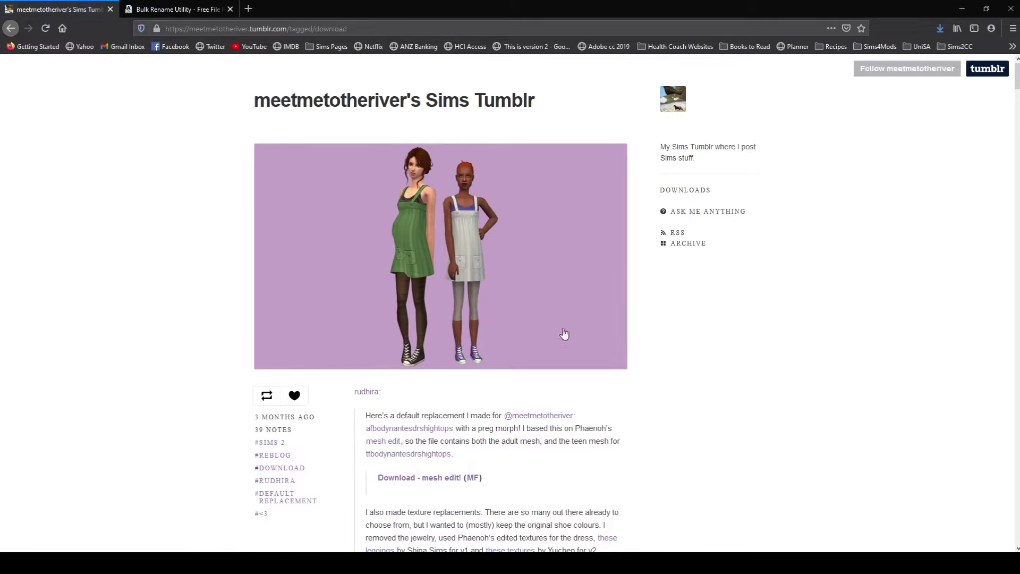
scroll(637, 323, "down", 20)
scroll(640, 322, "down", 15)
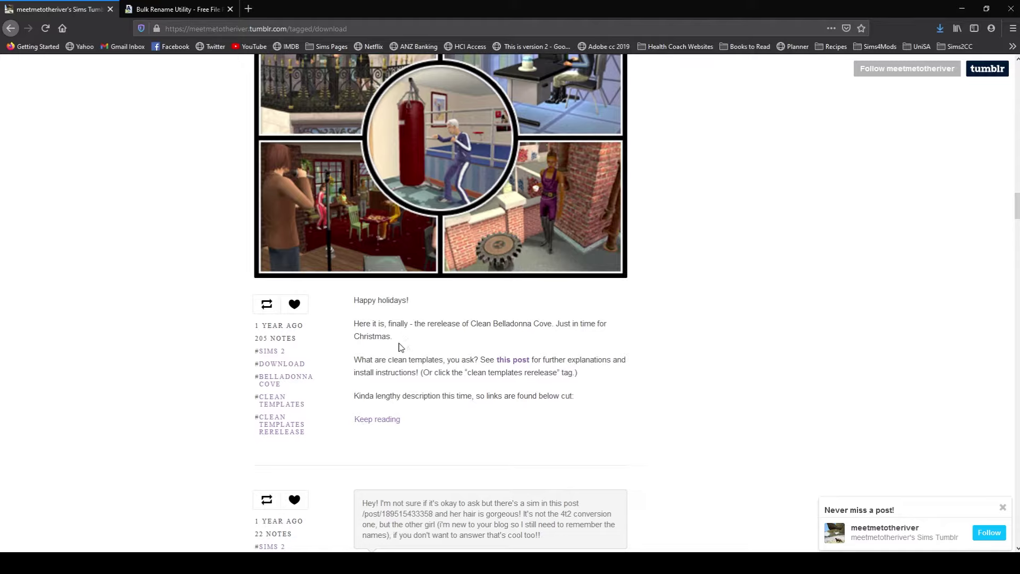
Step: Open the Belladonna Cove post's "clean templates rerelease" tag and browse the neighborhood template posts down to Bluewater Village
left_click(272, 431)
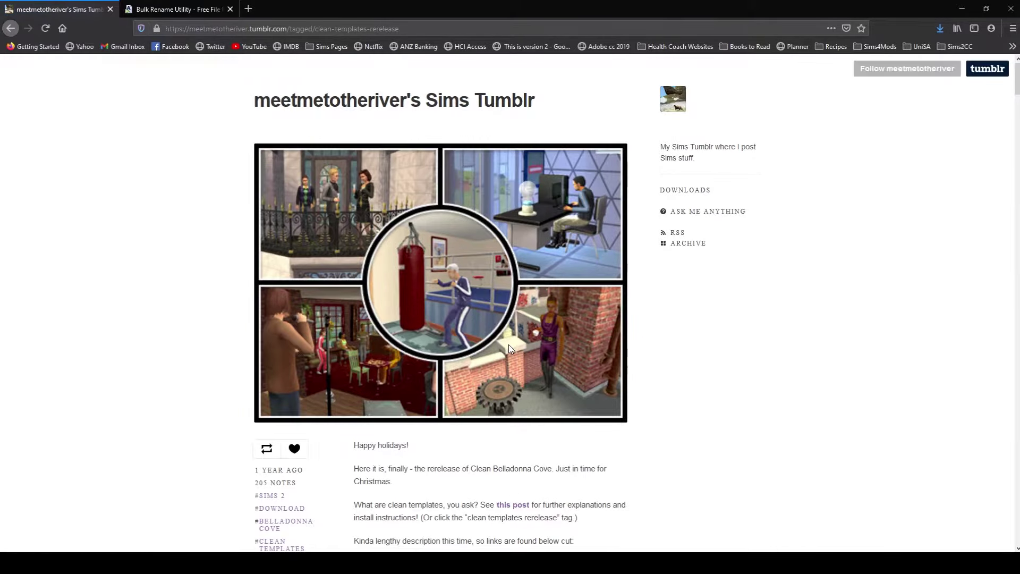
scroll(508, 345, "down", 20)
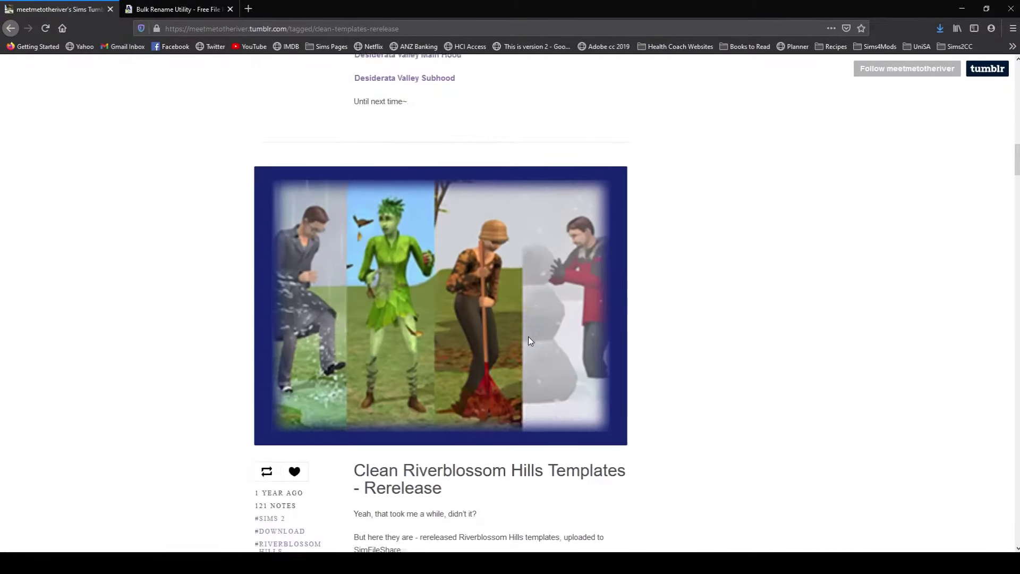
scroll(528, 338, "down", 15)
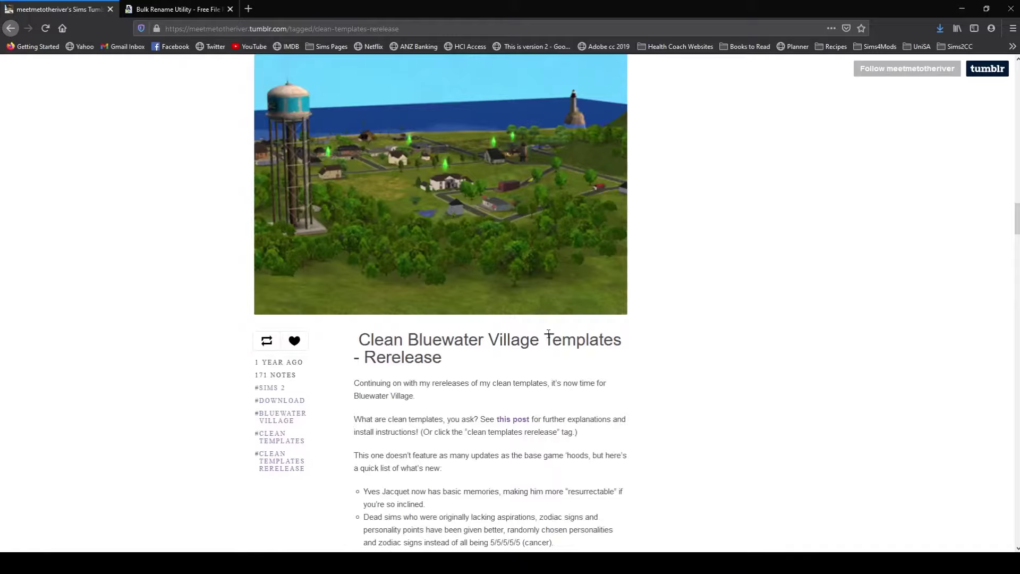
Step: Go back up to the Clean Belladonna Cove post, open its full text and find the main hood and subhood download links
scroll(547, 332, "up", 20)
scroll(552, 293, "down", 3)
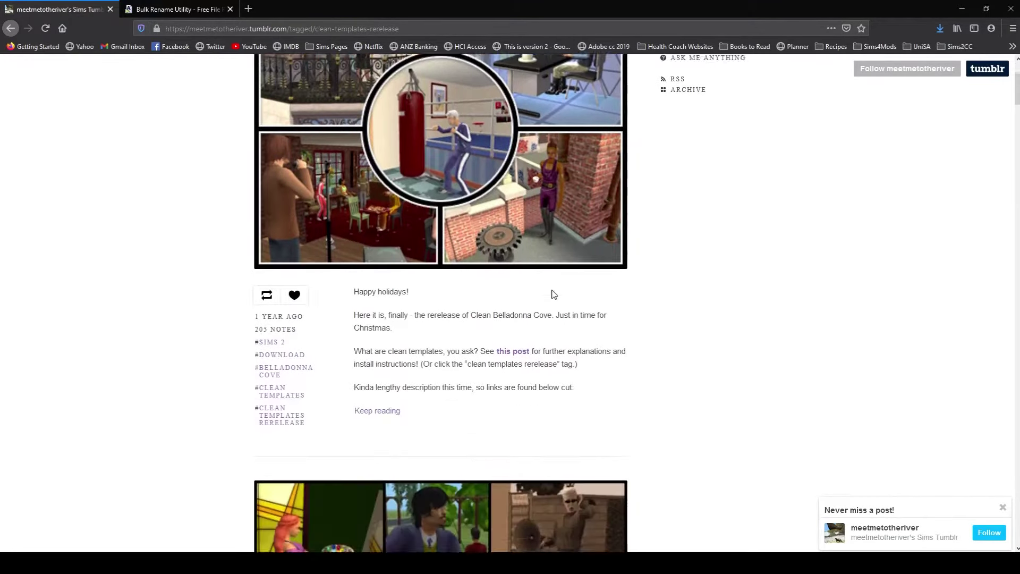
scroll(553, 294, "down", 2)
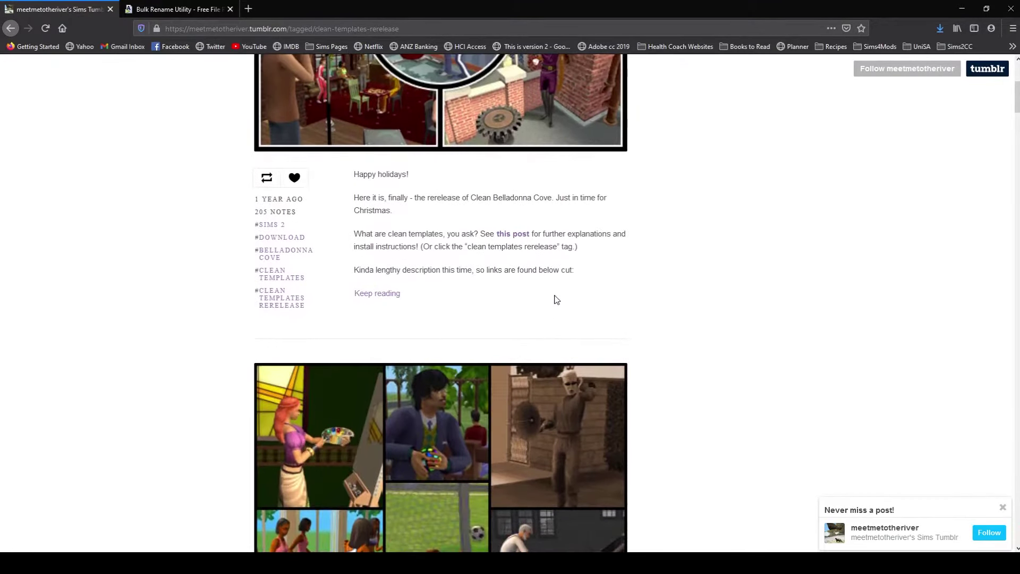
left_click(393, 294)
scroll(577, 255, "down", 20)
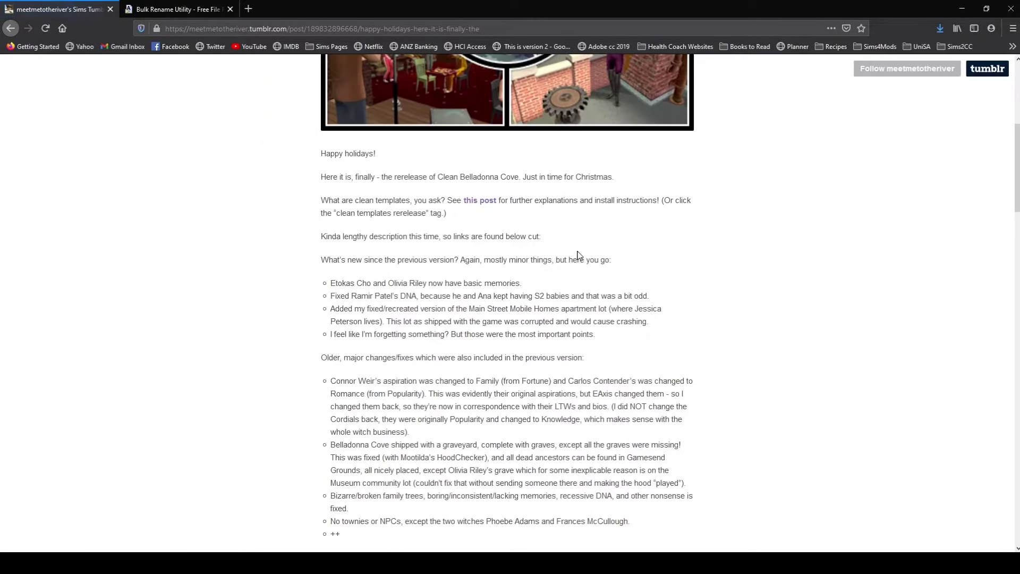
scroll(520, 342, "down", 3)
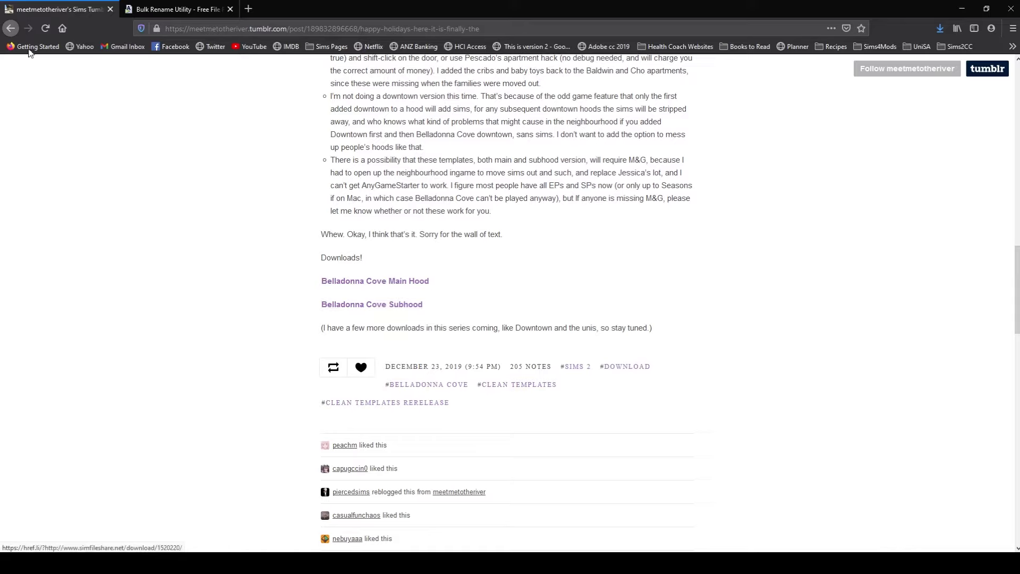
Step: Return to the tagged posts and browse the Desiderata Valley, Riverblossom Hills and Bluewater Village template posts
left_click(12, 30)
scroll(538, 253, "down", 14)
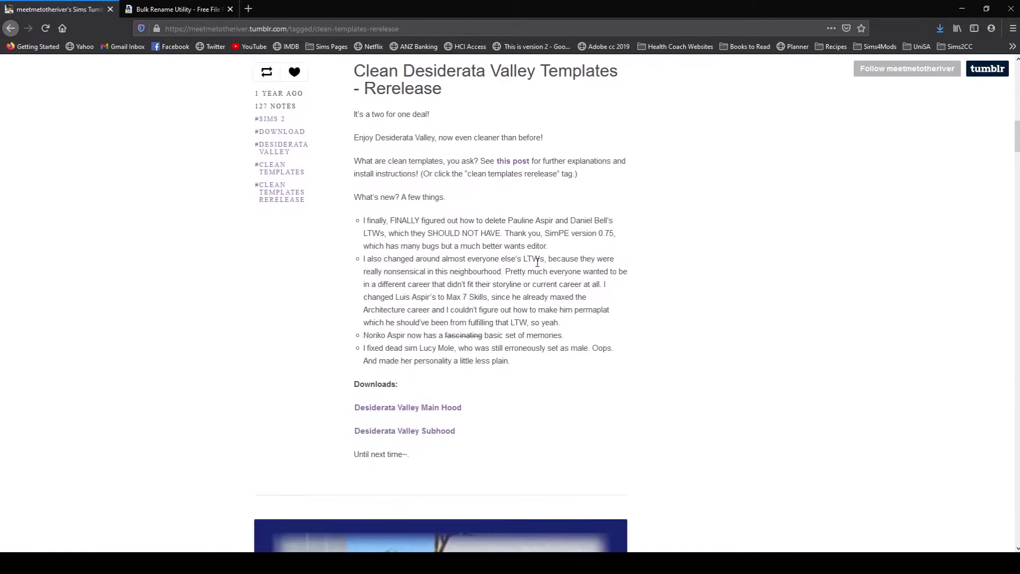
scroll(547, 301, "down", 15)
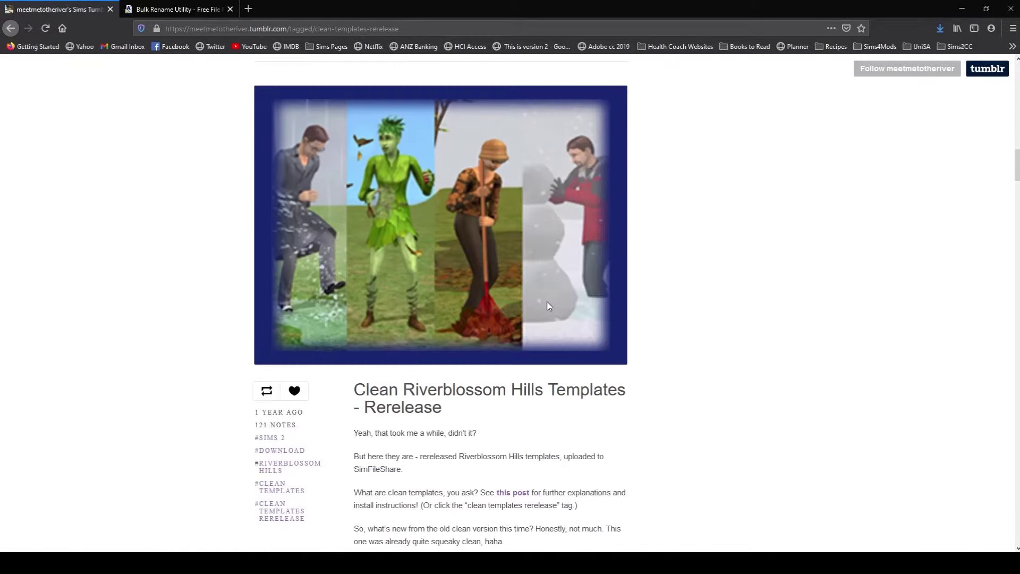
scroll(543, 223, "down", 5)
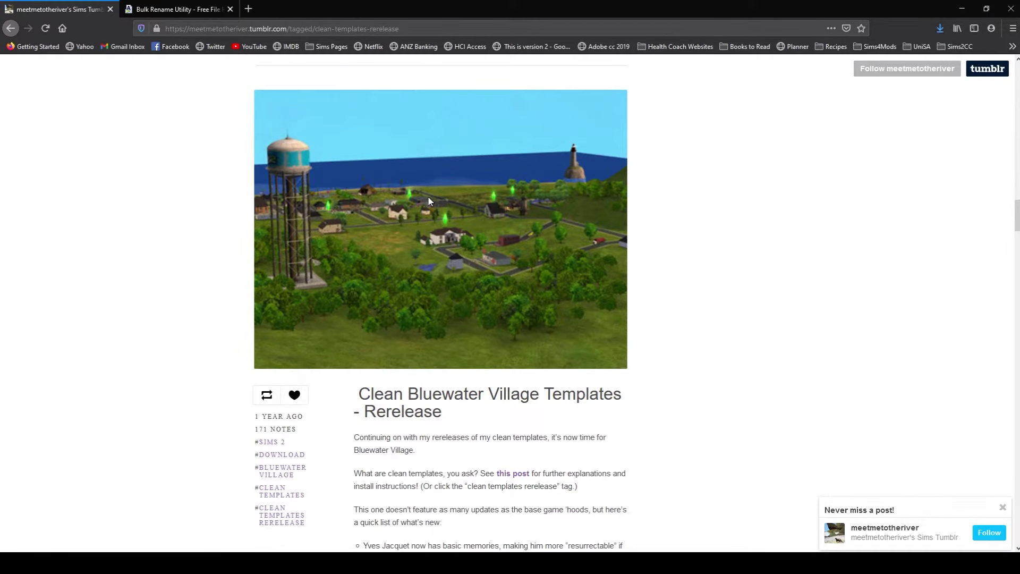
scroll(429, 200, "down", 8)
Step: Clear the browser and Neighborhoods windows from the desktop and open Sims Backups > Neighbourhoods > TownsAsSubhoods
left_click(963, 6)
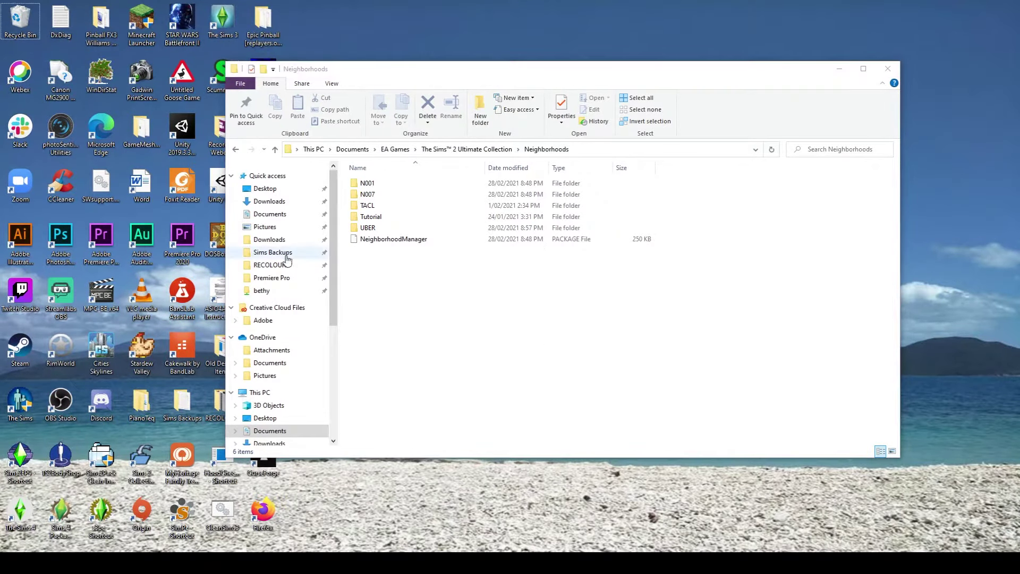
left_click(838, 68)
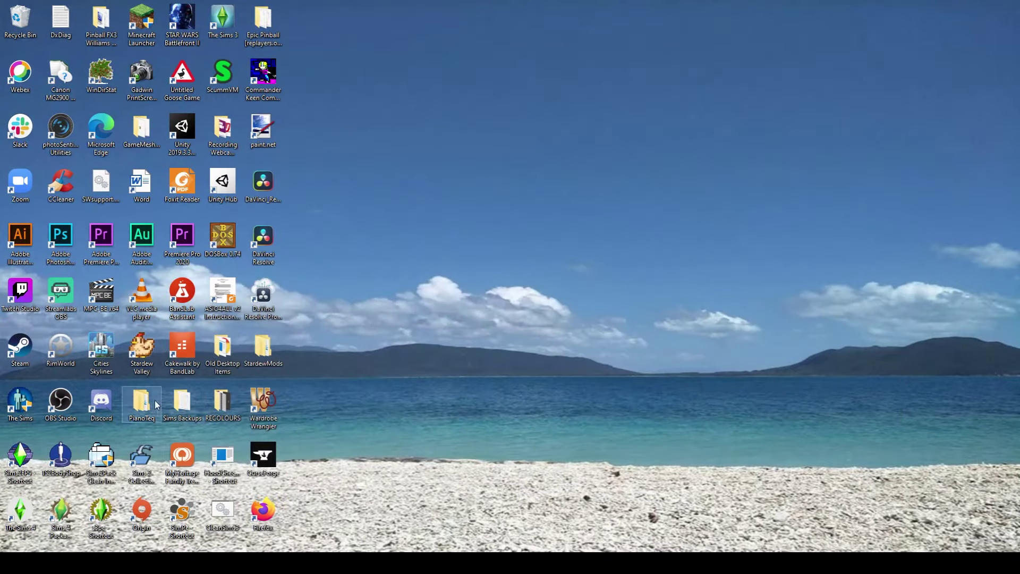
double_click(182, 403)
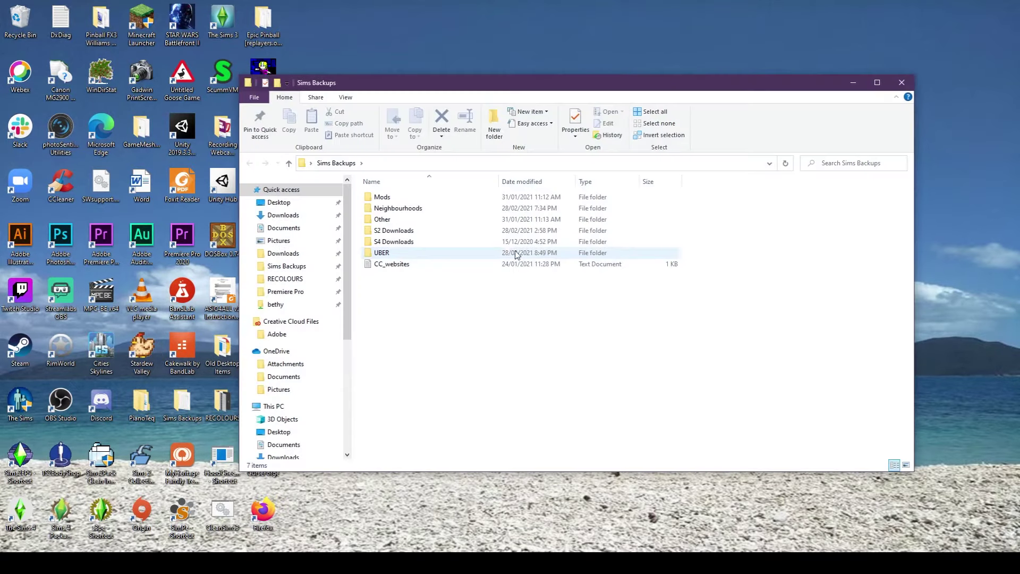
double_click(399, 208)
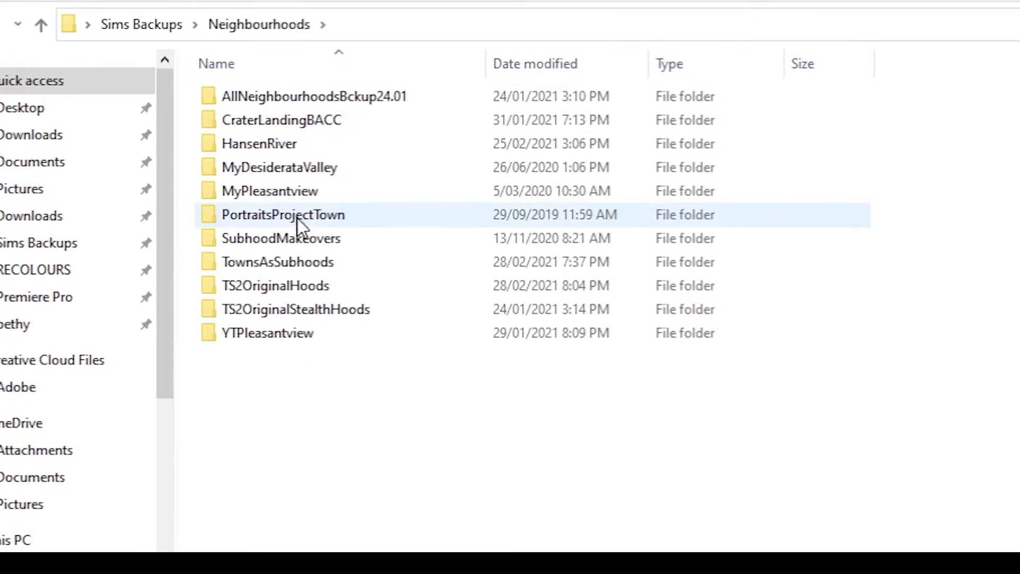
double_click(306, 264)
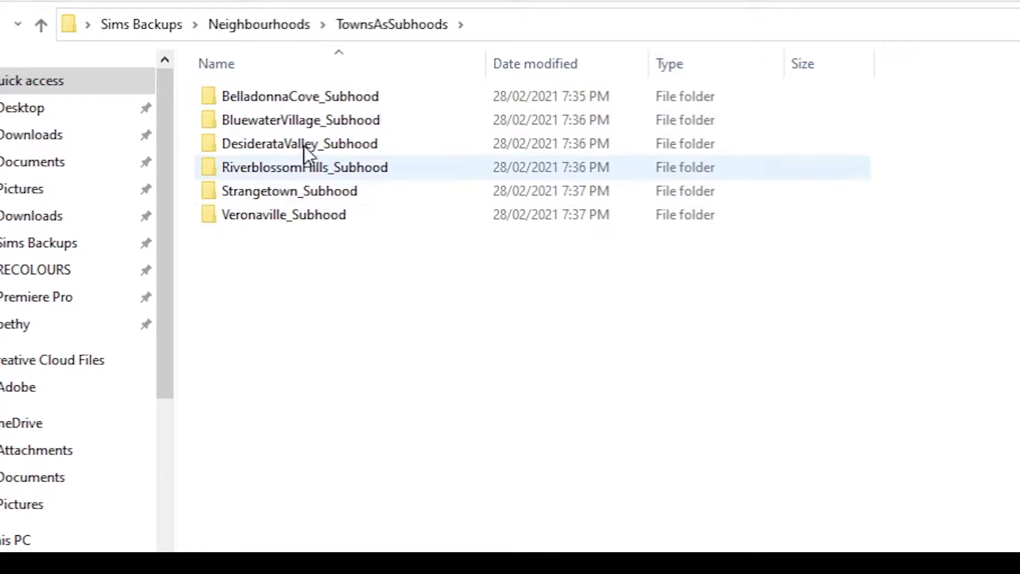
Step: Check the neighborhood folders inside BelladonnaCove_Subhood and BluewaterVillage_Subhood, returning to TownsAsSubhoods
double_click(316, 105)
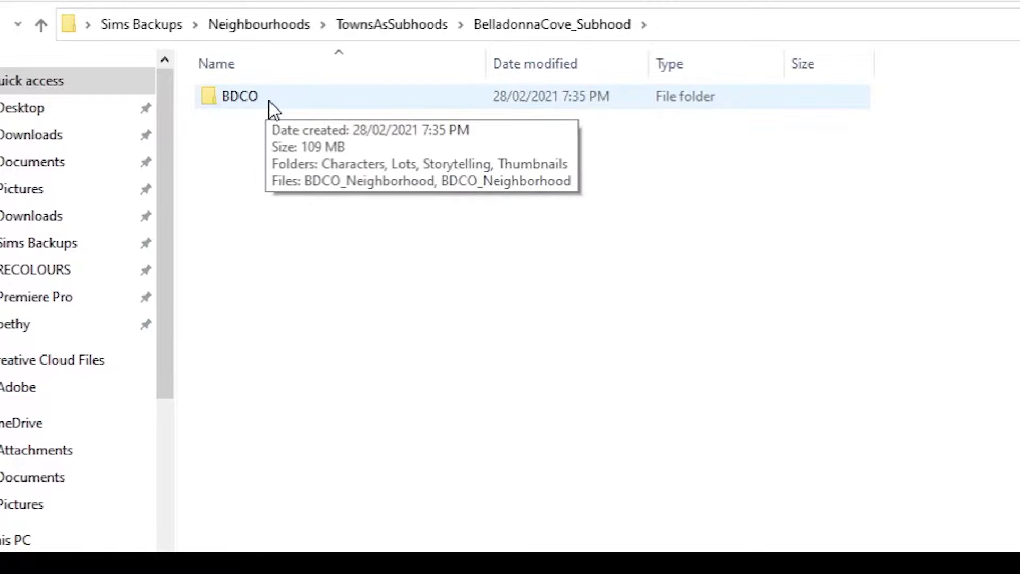
left_click(444, 24)
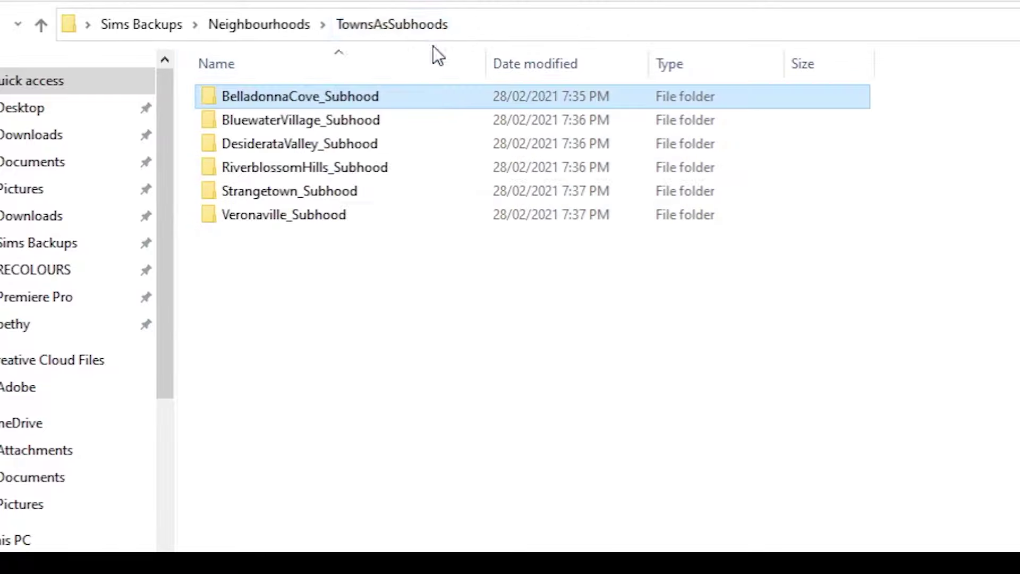
left_click(299, 123)
double_click(299, 122)
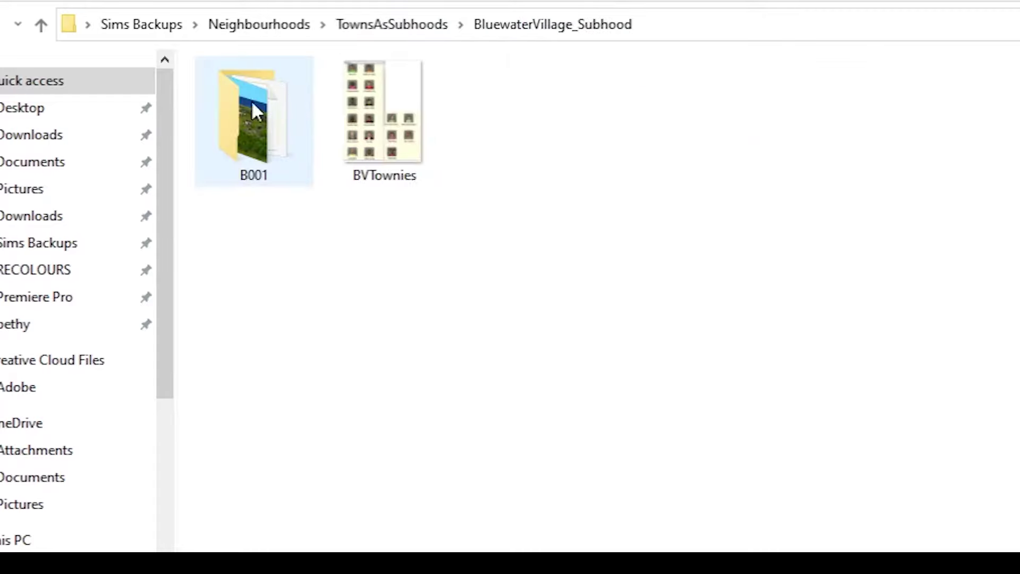
mouse_move(238, 178)
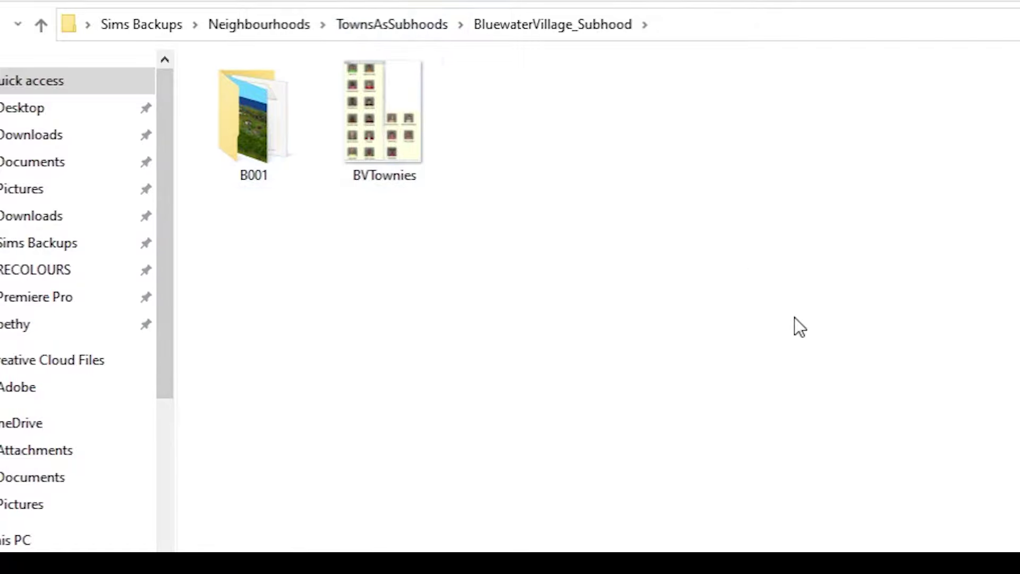
left_click(423, 36)
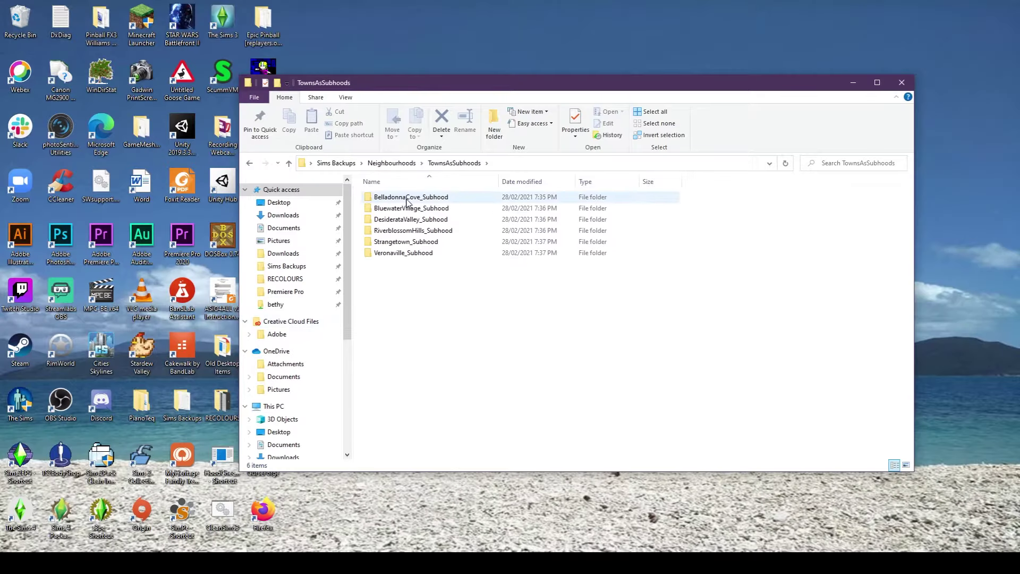
Step: Switch to the Sims 2 Ultimate Collection folder window and open the OriginGames folder from the root of the Programs (C:) drive
left_click(96, 562)
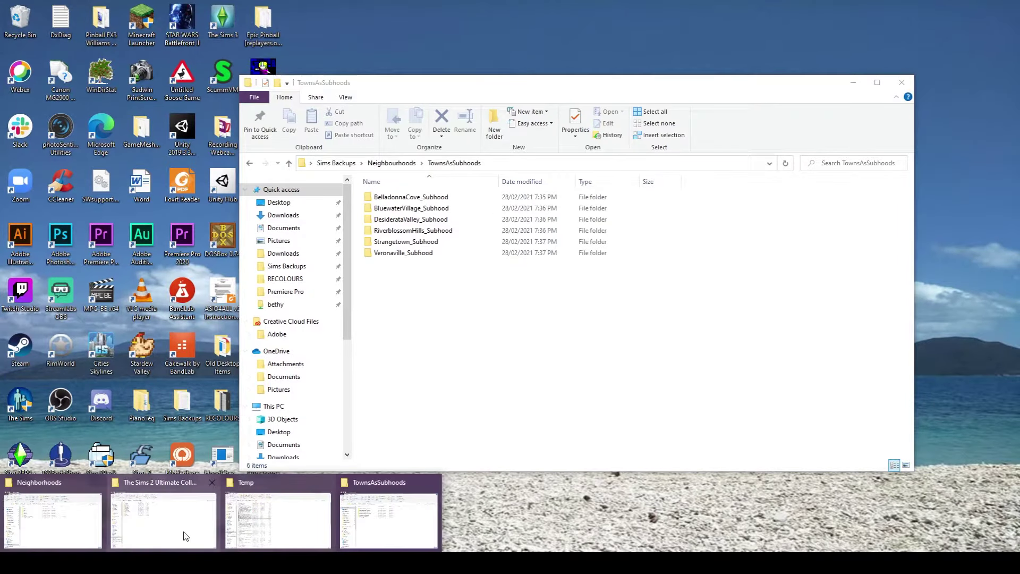
mouse_move(166, 539)
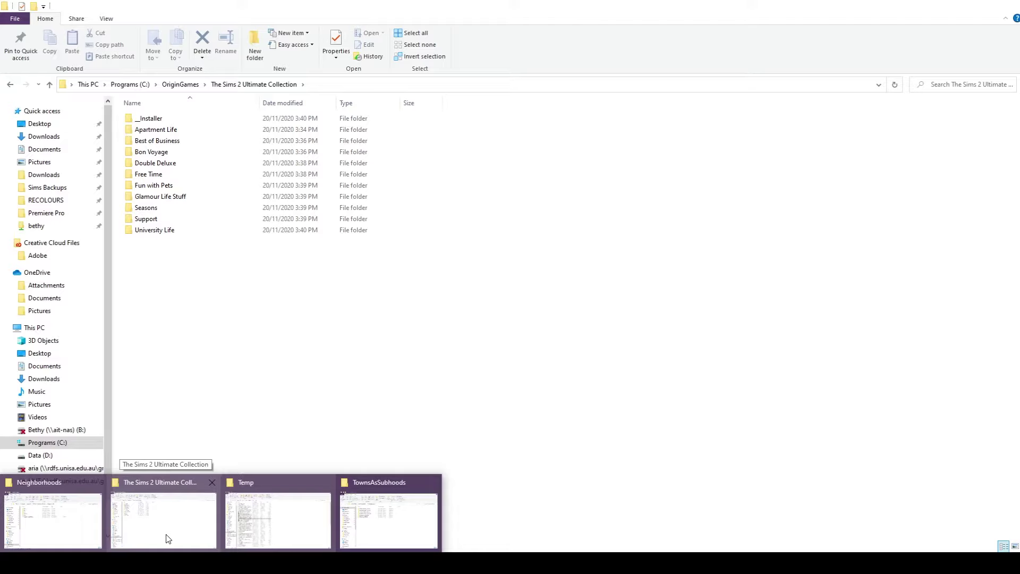
left_click(166, 539)
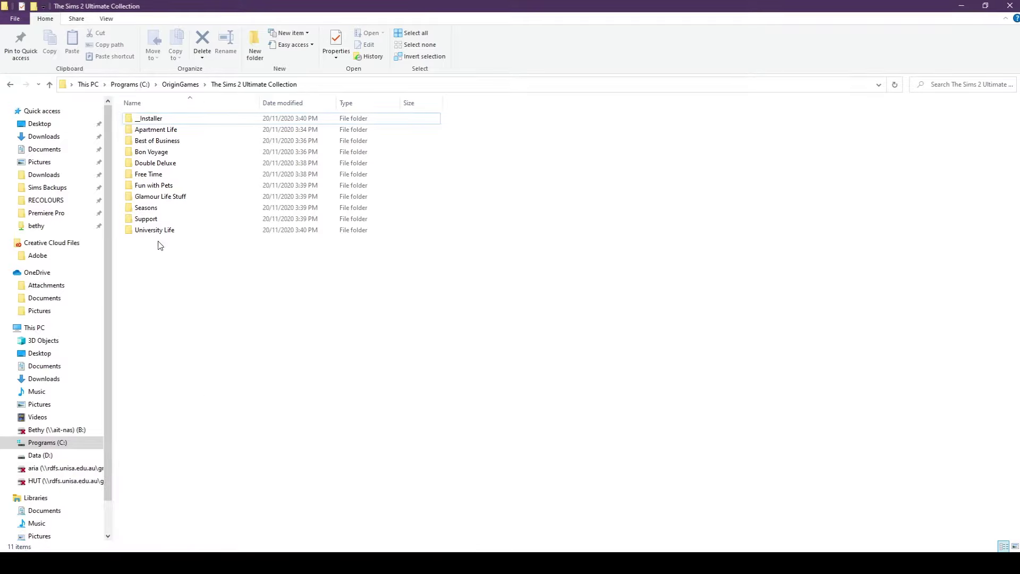
left_click(42, 444)
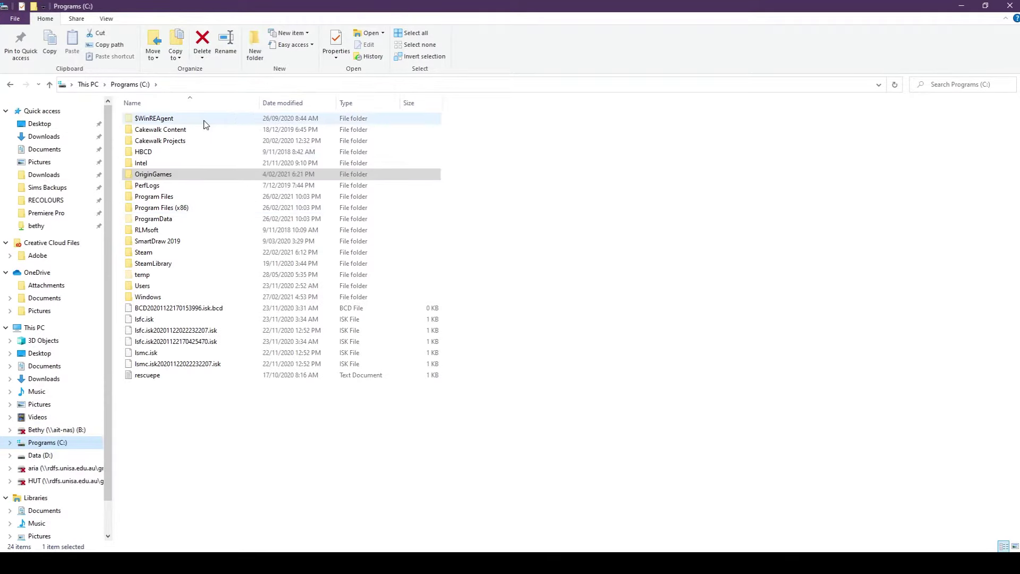
double_click(171, 177)
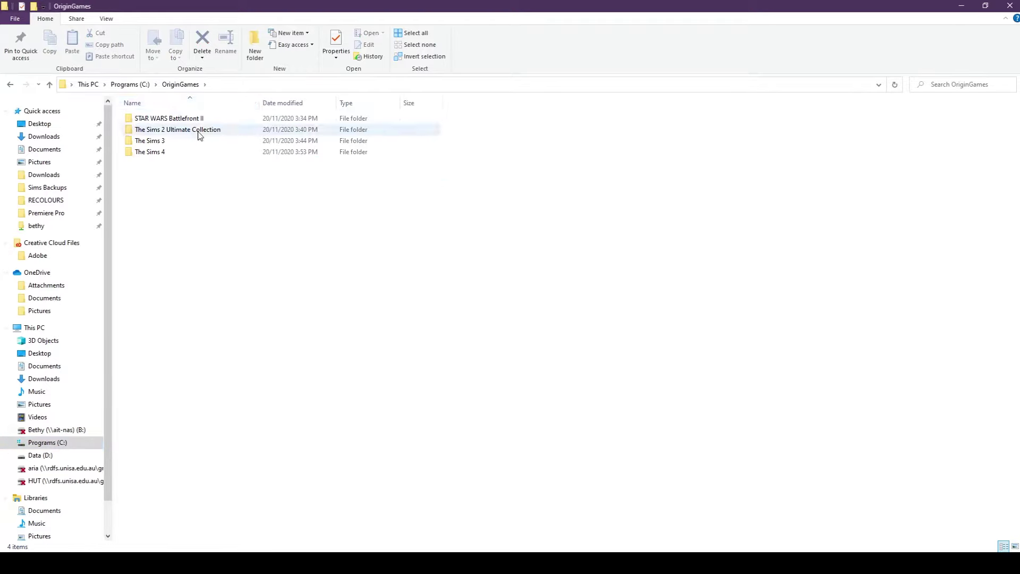